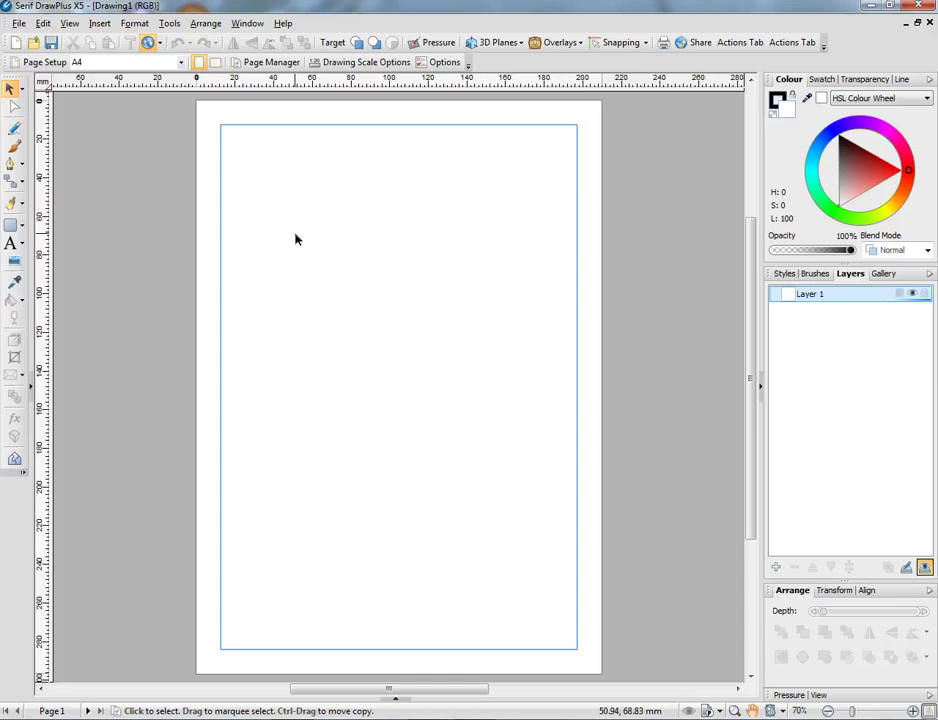
- Draw a roughly 64.9 × 34.9 mm rectangle in the upper-left part of the page
left_click(12, 226)
left_click_drag(324, 210, 450, 277)
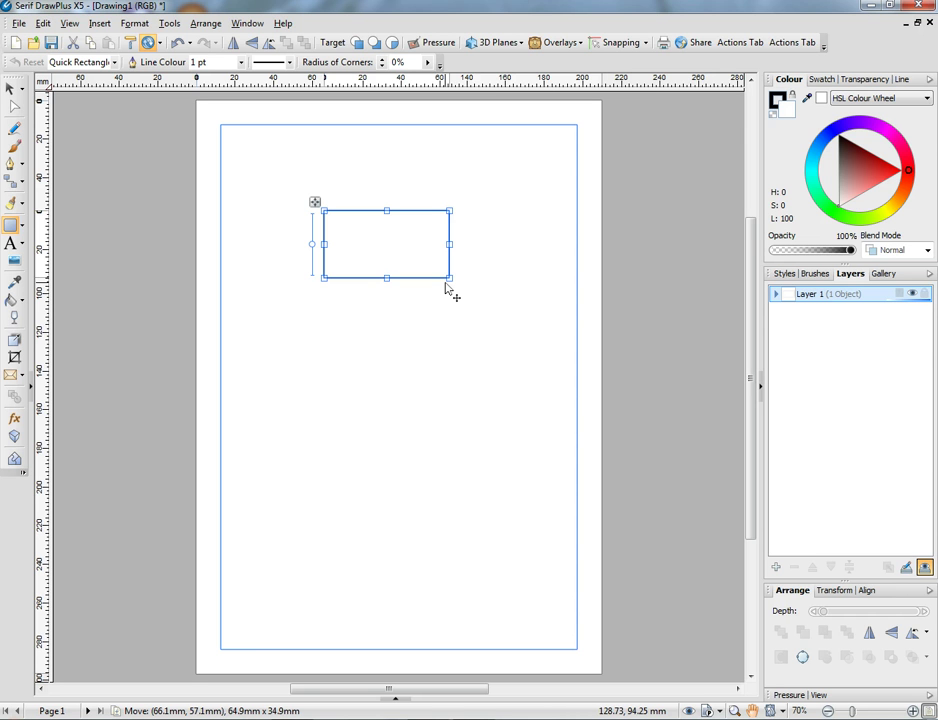
left_click_drag(368, 255, 358, 249)
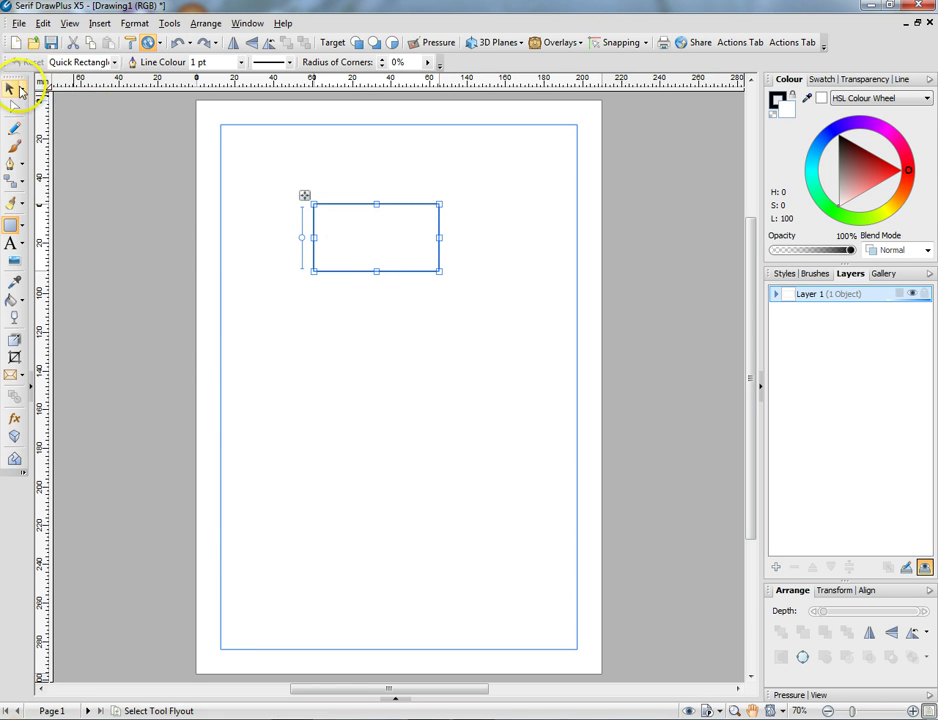
left_click(12, 90)
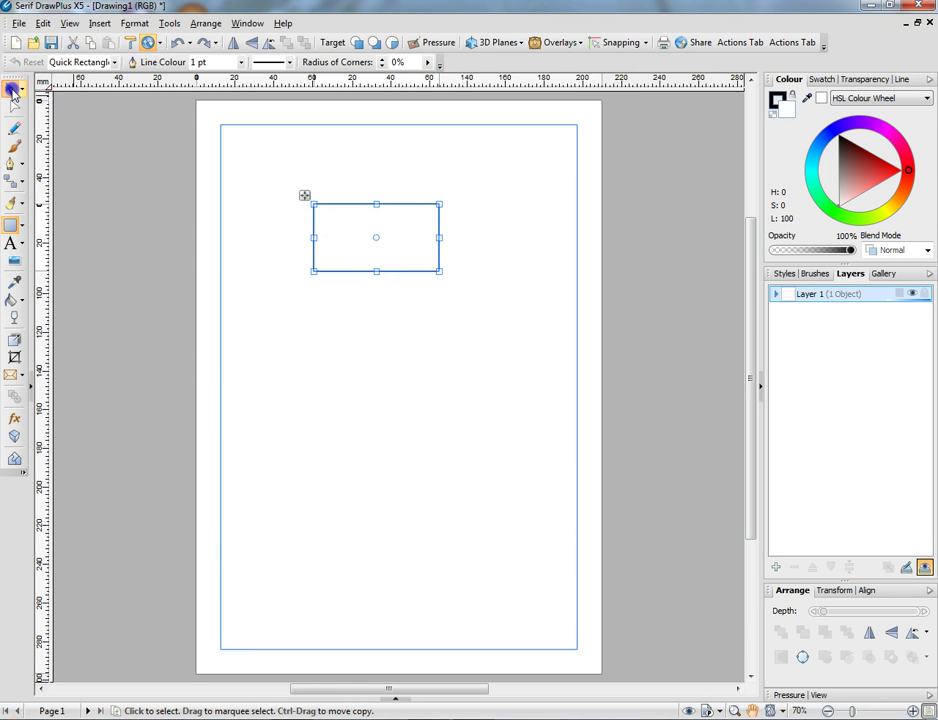
- Put the label 'Home Page' inside the rectangle using Edit Text
right_click(369, 233)
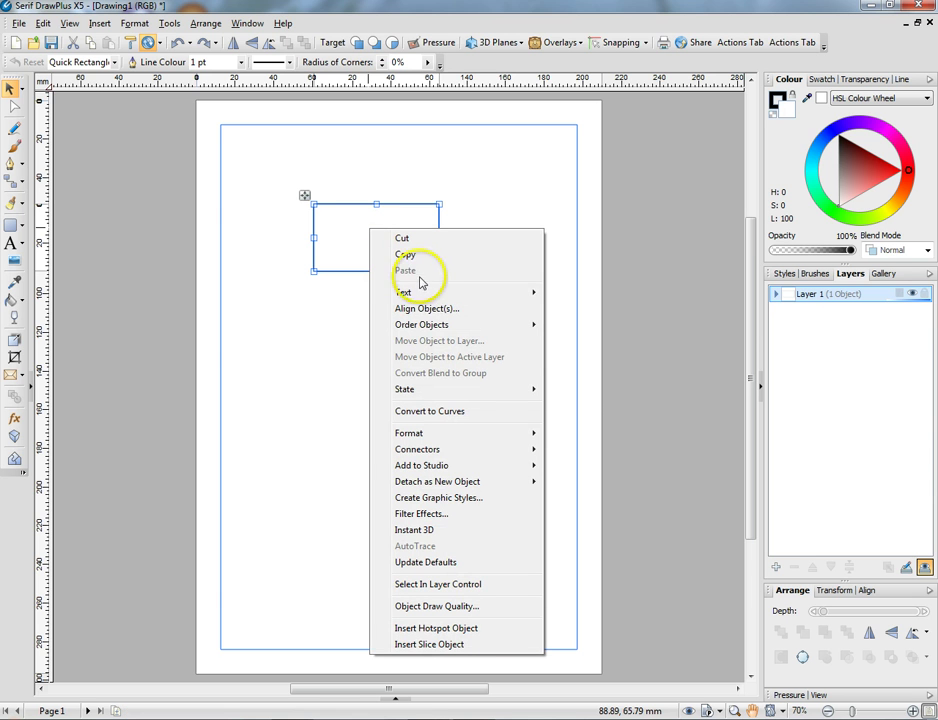
mouse_move(429, 292)
left_click(579, 293)
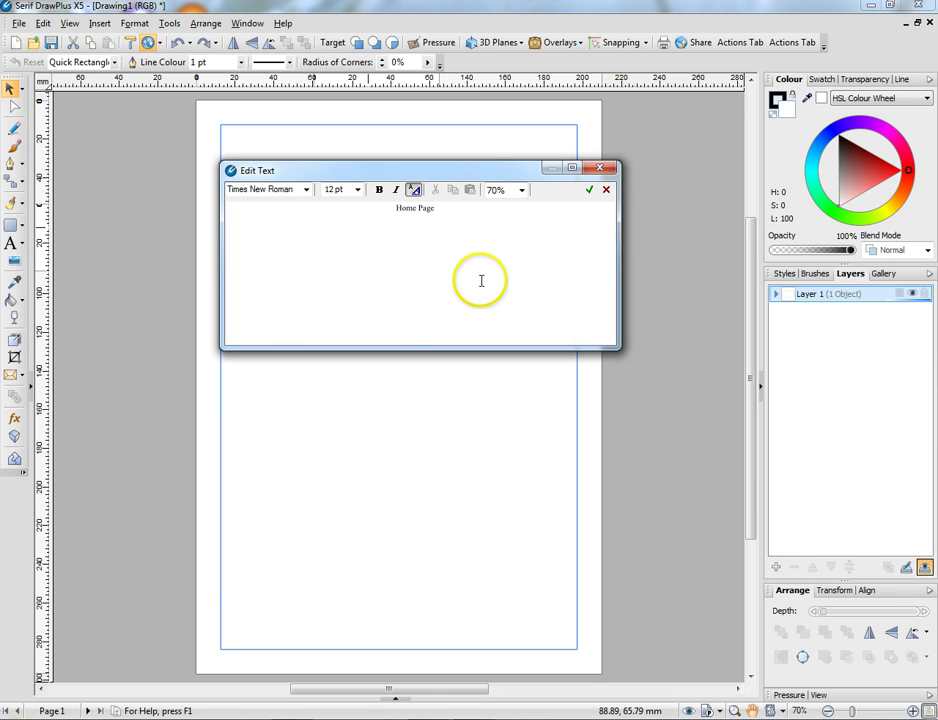
left_click(589, 190)
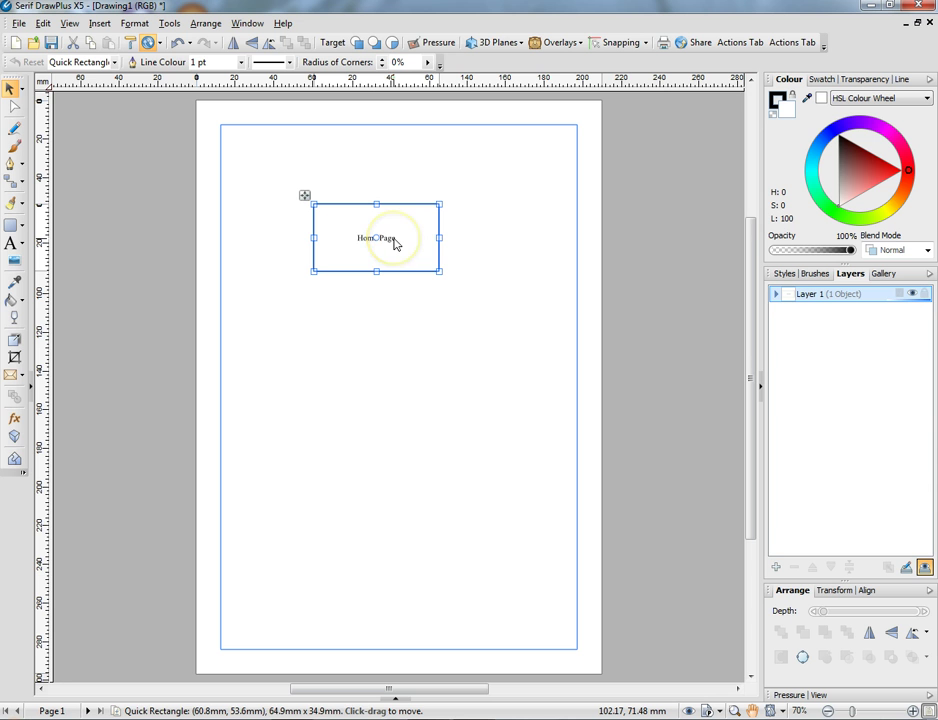
- Change the Home Page label from Times New Roman to Arial at 16 pt
right_click(395, 244)
mouse_move(540, 302)
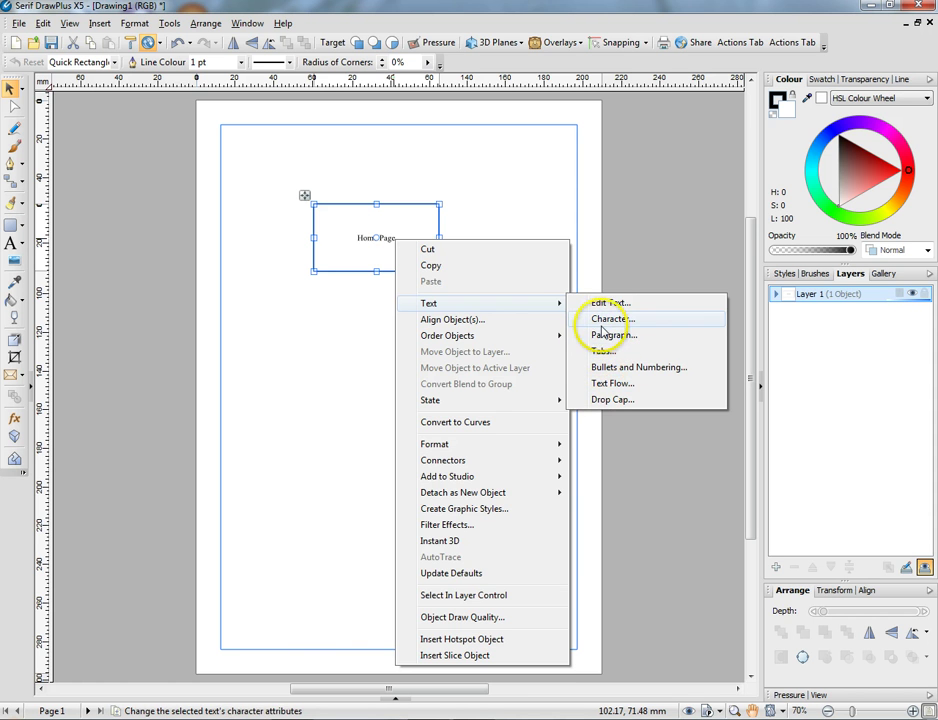
left_click(603, 320)
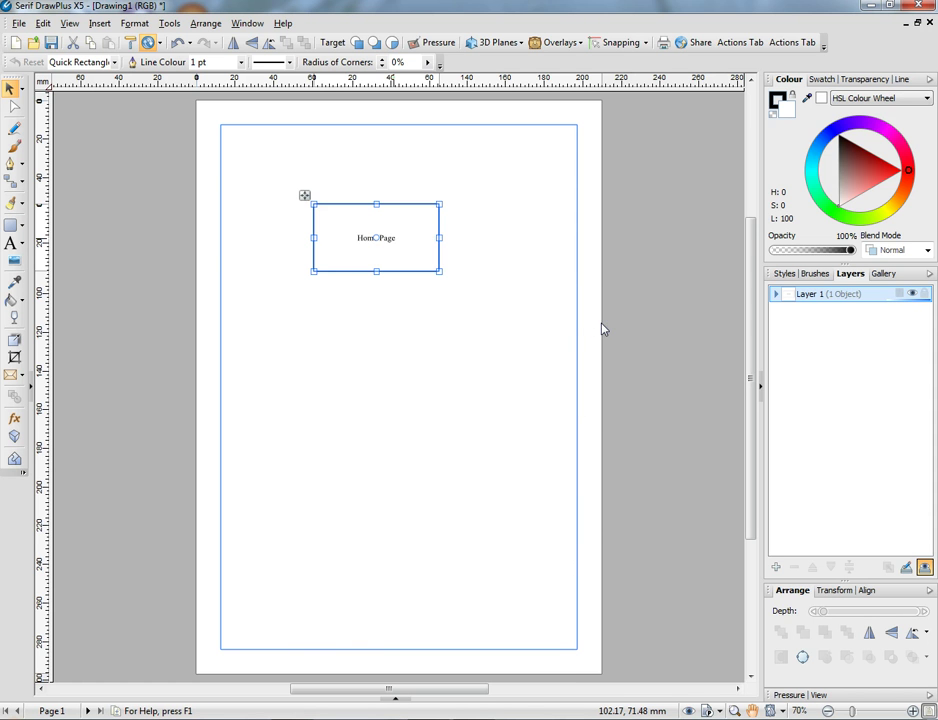
left_click(503, 281)
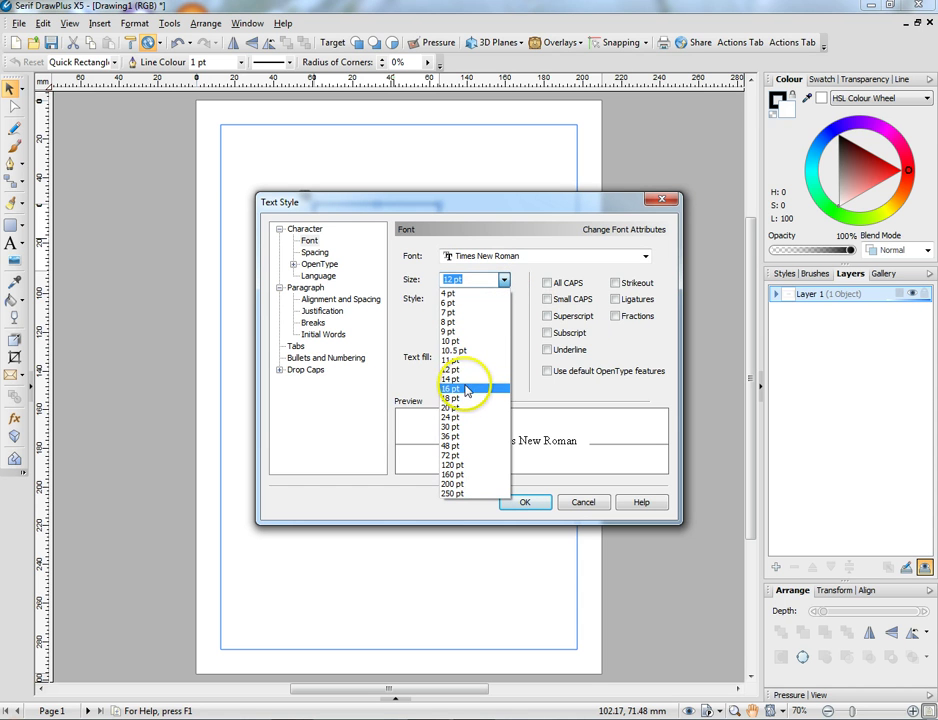
left_click(465, 389)
left_click(645, 256)
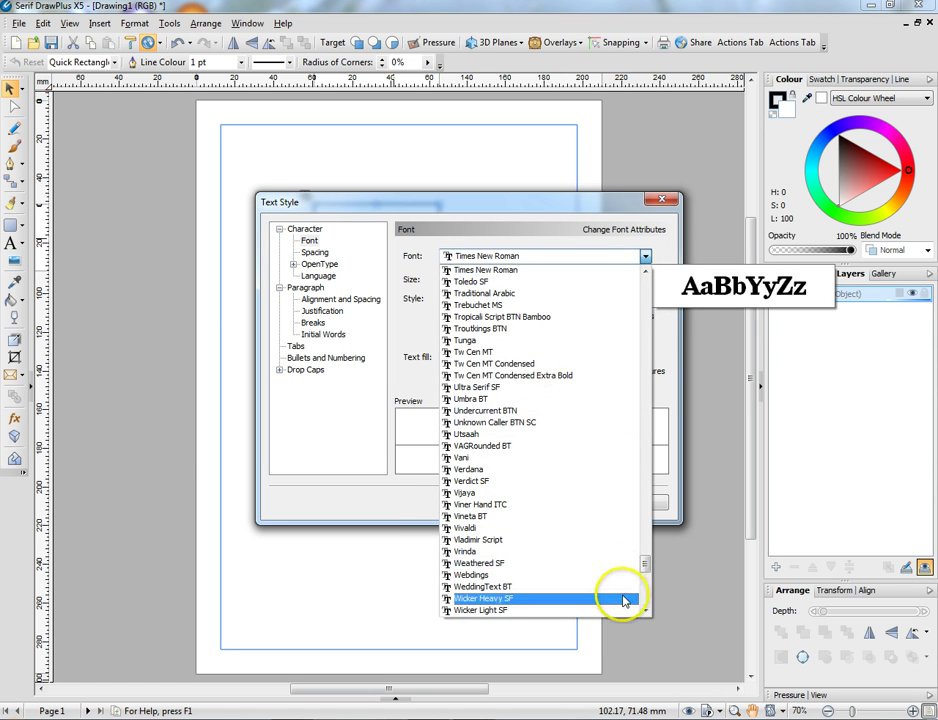
left_click_drag(645, 566, 644, 285)
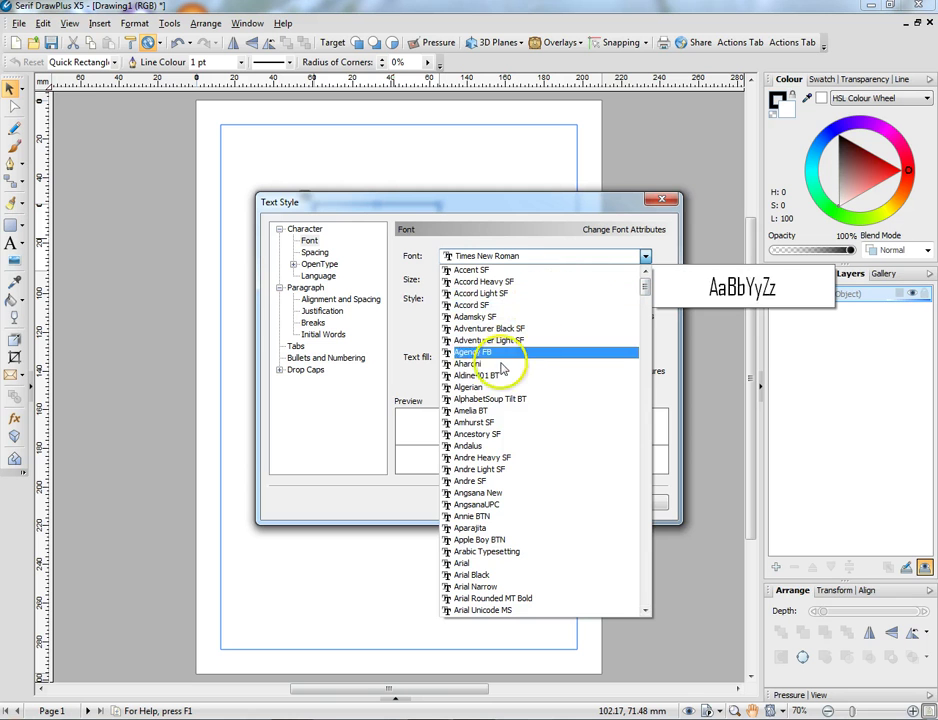
left_click(502, 567)
left_click(518, 502)
left_click(389, 237)
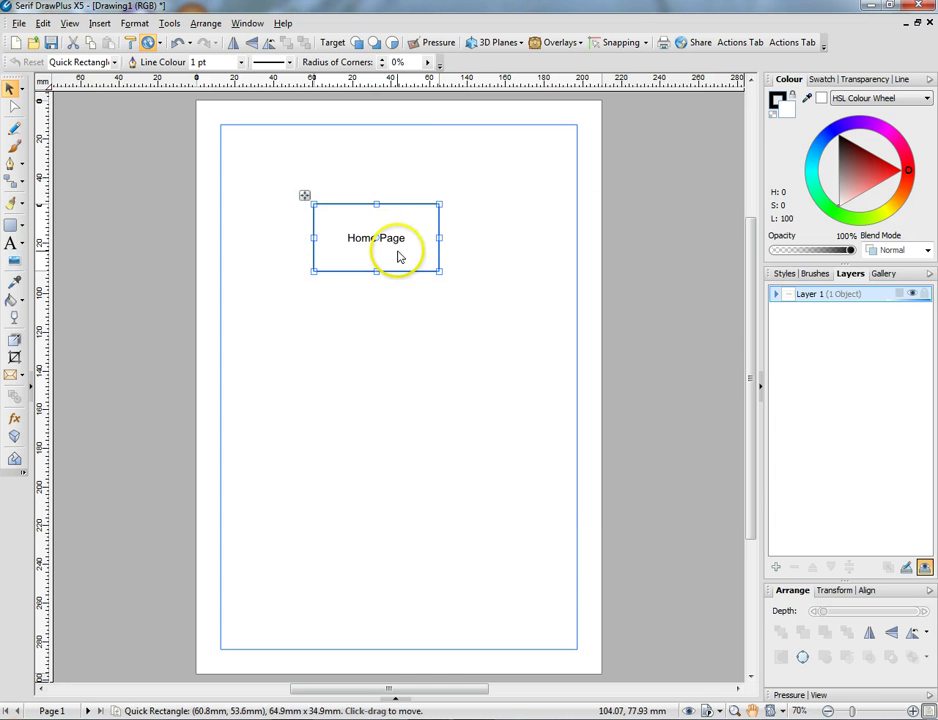
- Shrink the Home Page box to 43.3 × 27.7 mm, undoing an accidental tilt
left_click_drag(373, 238, 380, 212)
left_click(440, 203)
left_click(376, 240)
mouse_move(440, 203)
left_mouse_down()
mouse_move(431, 177)
mouse_move(437, 202)
left_mouse_up()
key("ctrl+z")
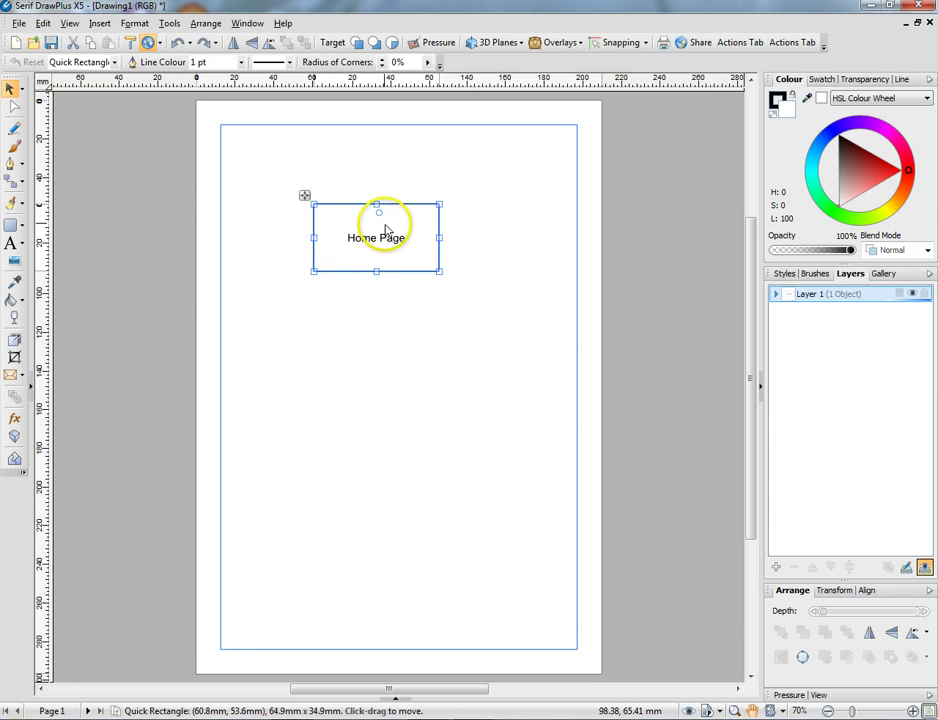
left_click_drag(379, 212, 377, 238)
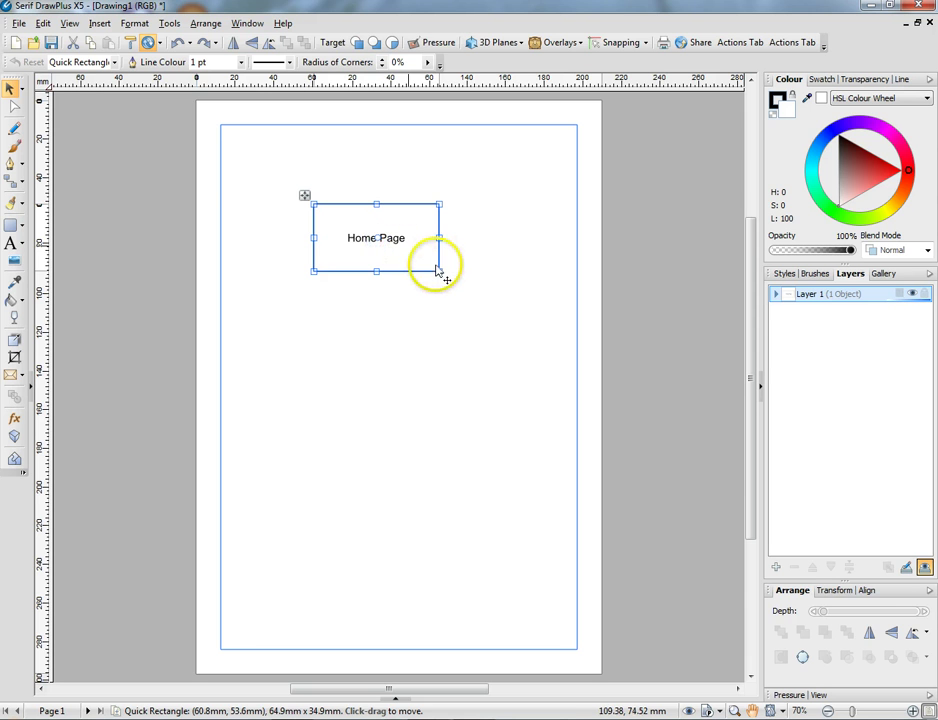
left_click_drag(440, 272, 427, 248)
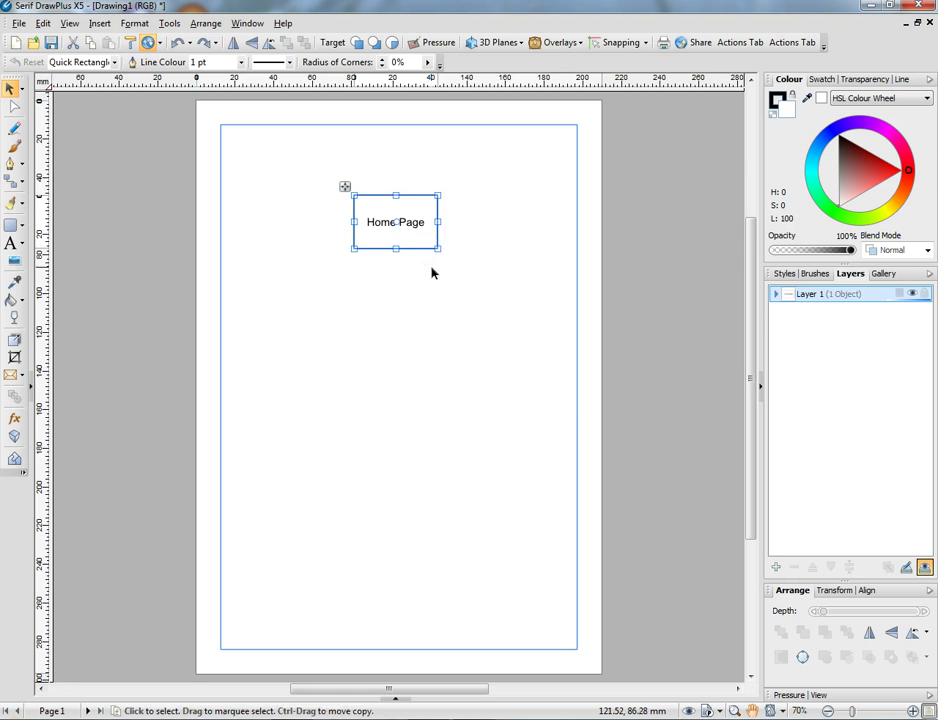
- Copy the Home Page box below it, relabel it 'First linked page', and shift it right
left_click(411, 247)
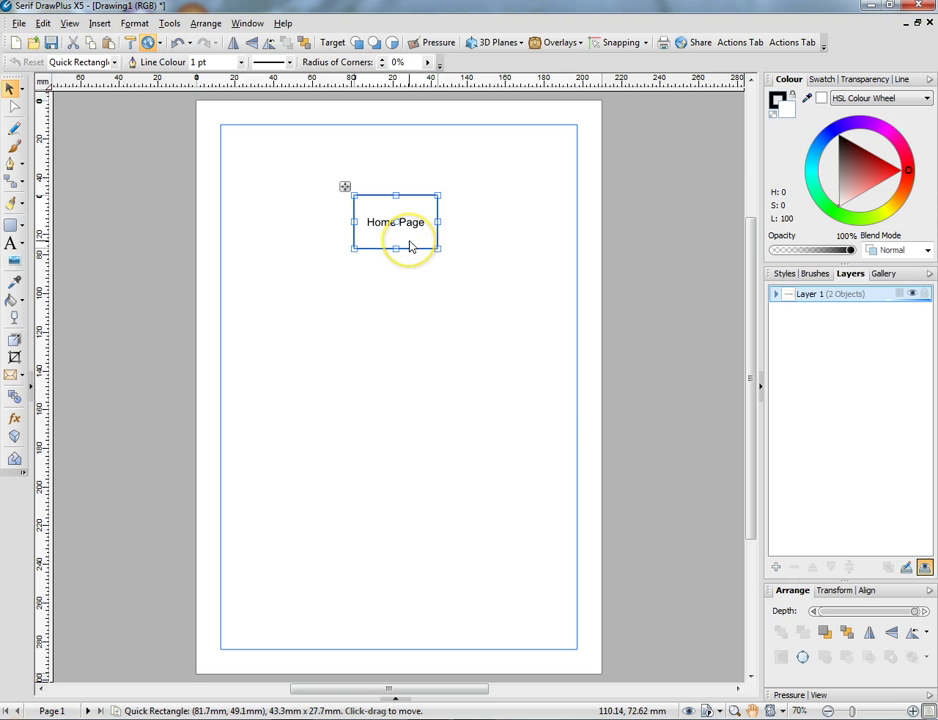
left_click_drag(410, 246, 398, 367)
right_click(400, 344)
mouse_move(477, 356)
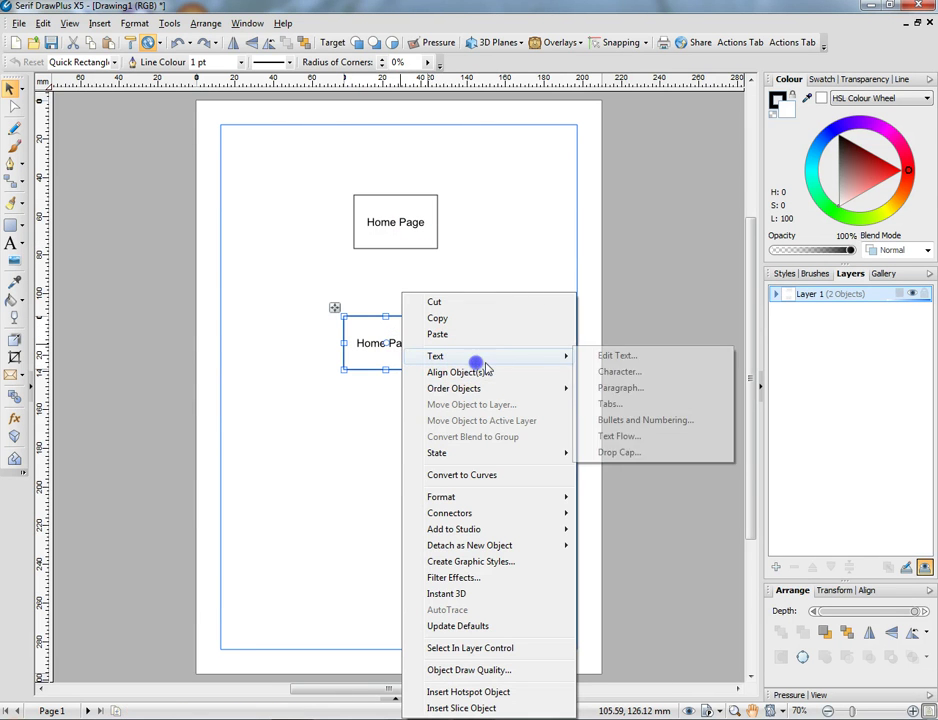
left_click(607, 356)
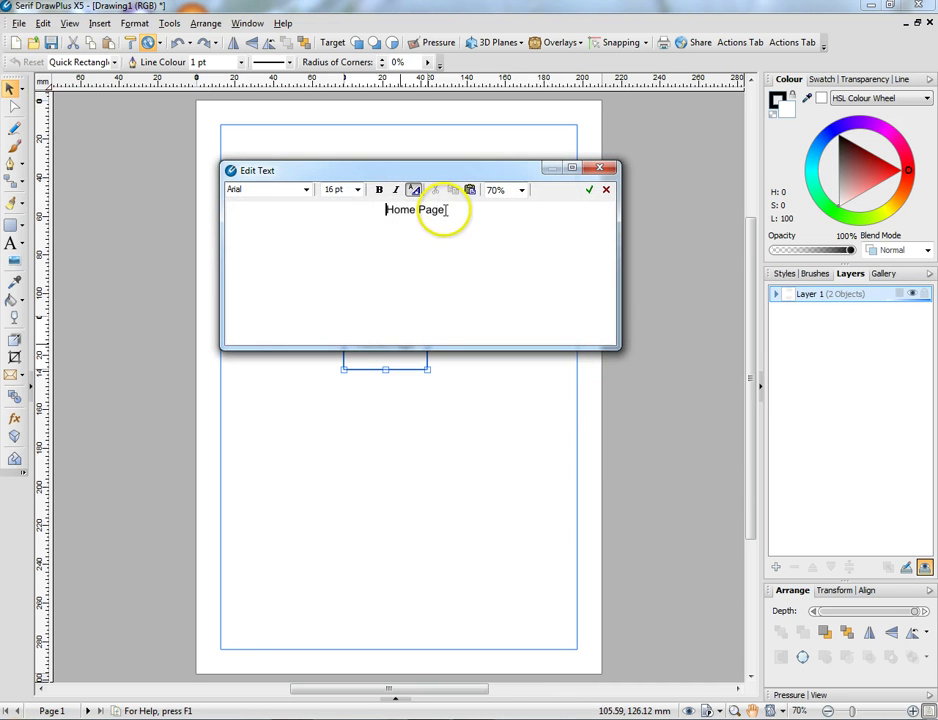
left_click_drag(444, 207, 388, 209)
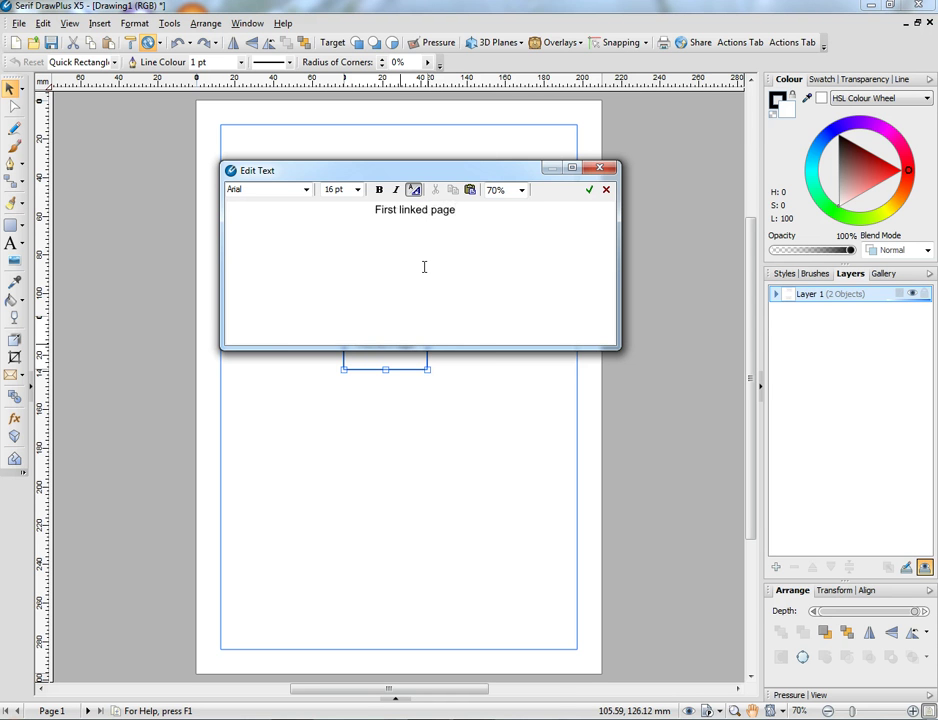
left_click(589, 190)
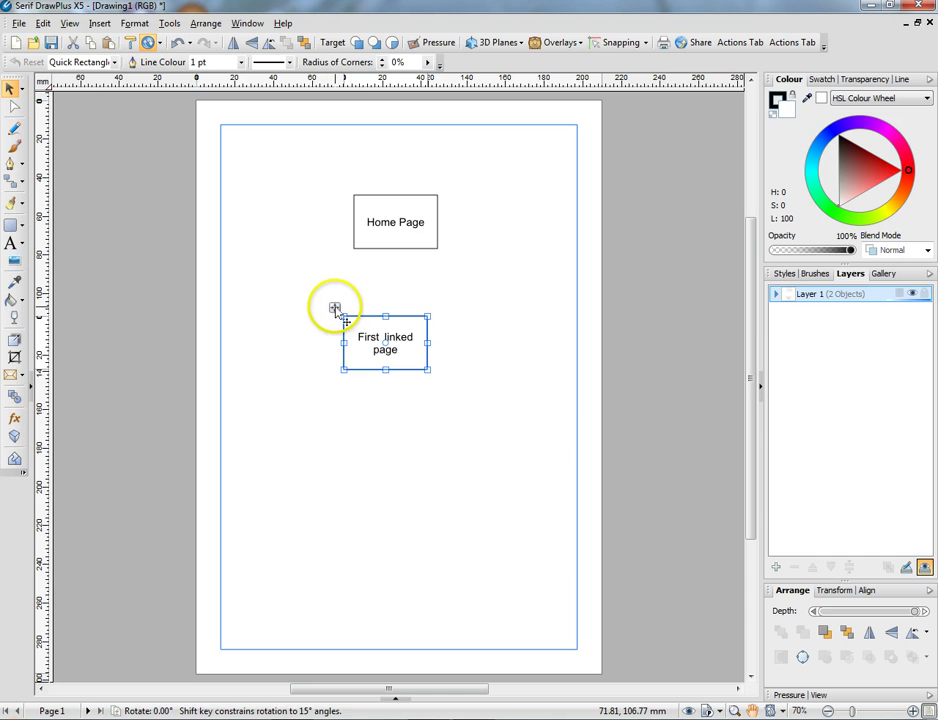
left_click_drag(335, 308, 415, 302)
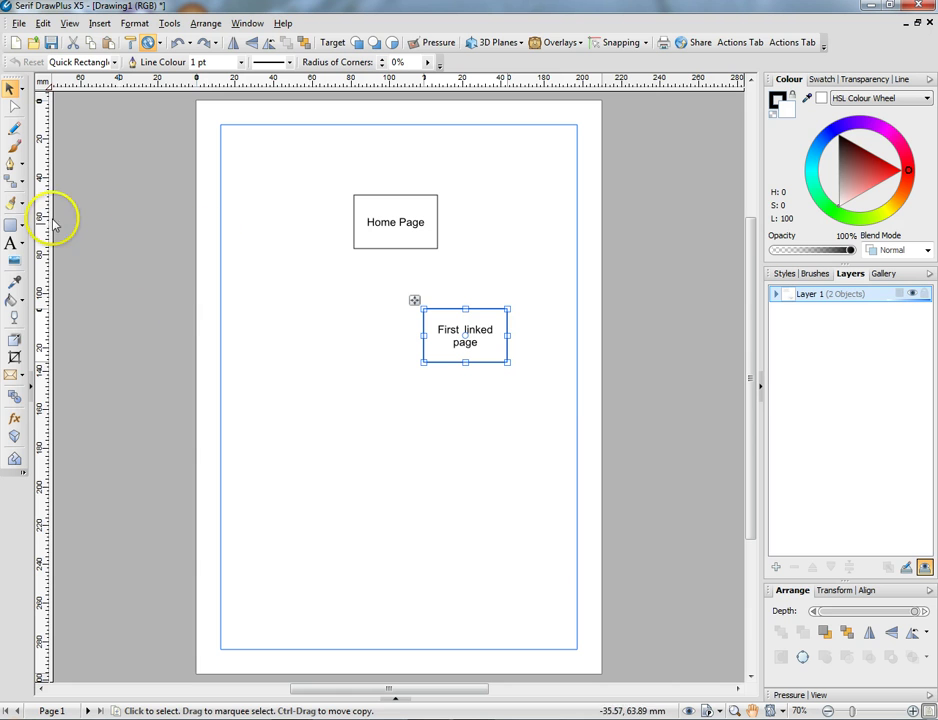
- Draw a connector from Home Page's bottom point to First linked page's top point
left_click(23, 188)
left_click(40, 188)
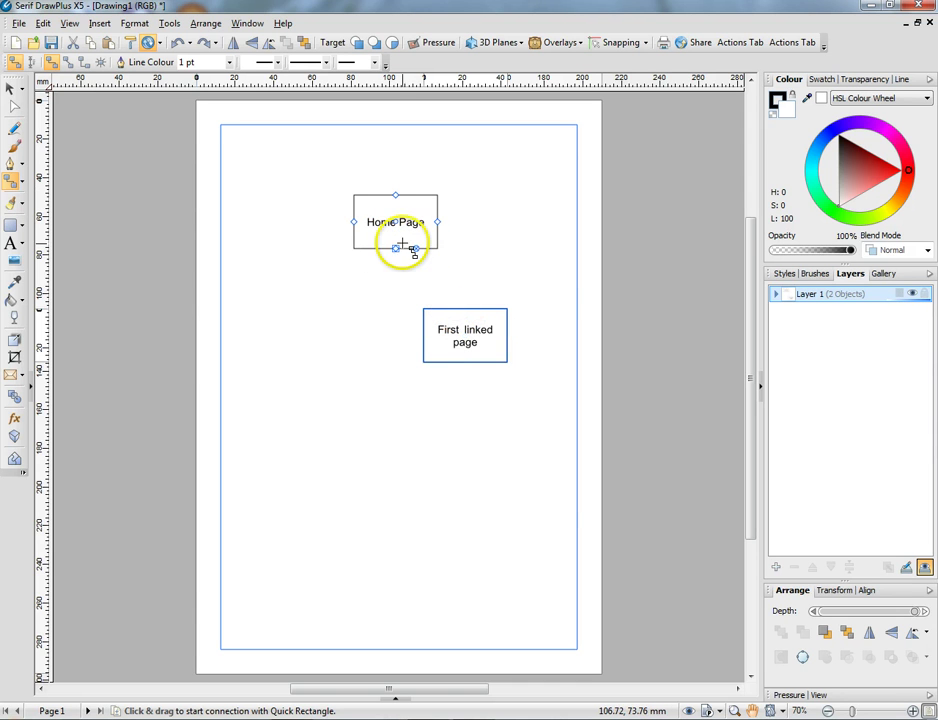
left_click_drag(407, 248, 466, 309)
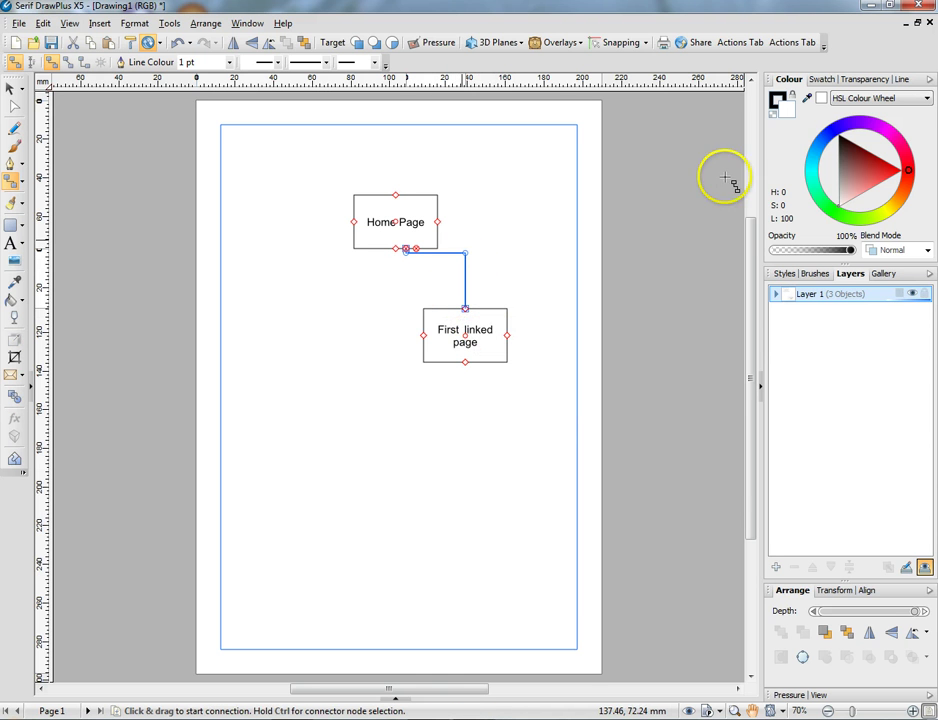
- Give the connector a 3 pt line with arrowheads at both ends
left_click(902, 80)
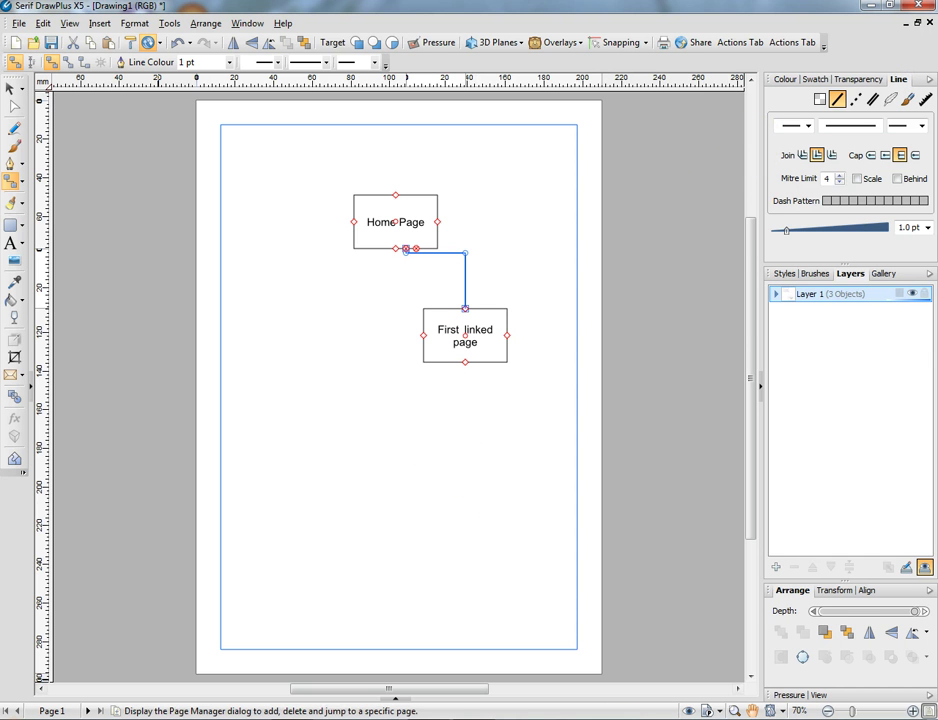
type("2.5")
key("Return")
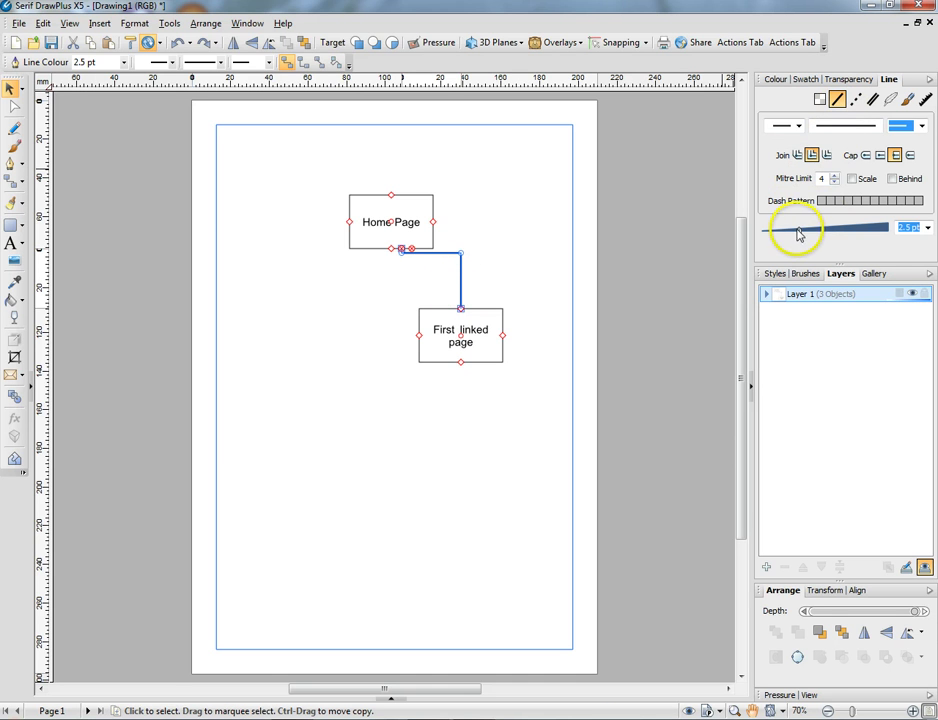
mouse_move(799, 234)
left_mouse_down()
mouse_move(816, 233)
mouse_move(799, 233)
left_mouse_up()
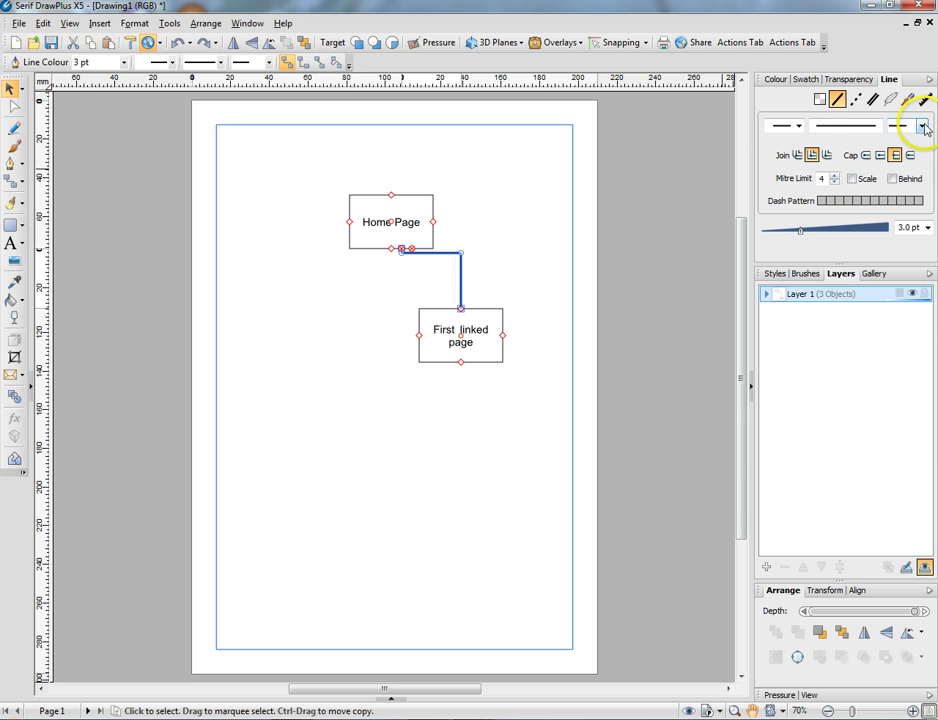
left_click(798, 127)
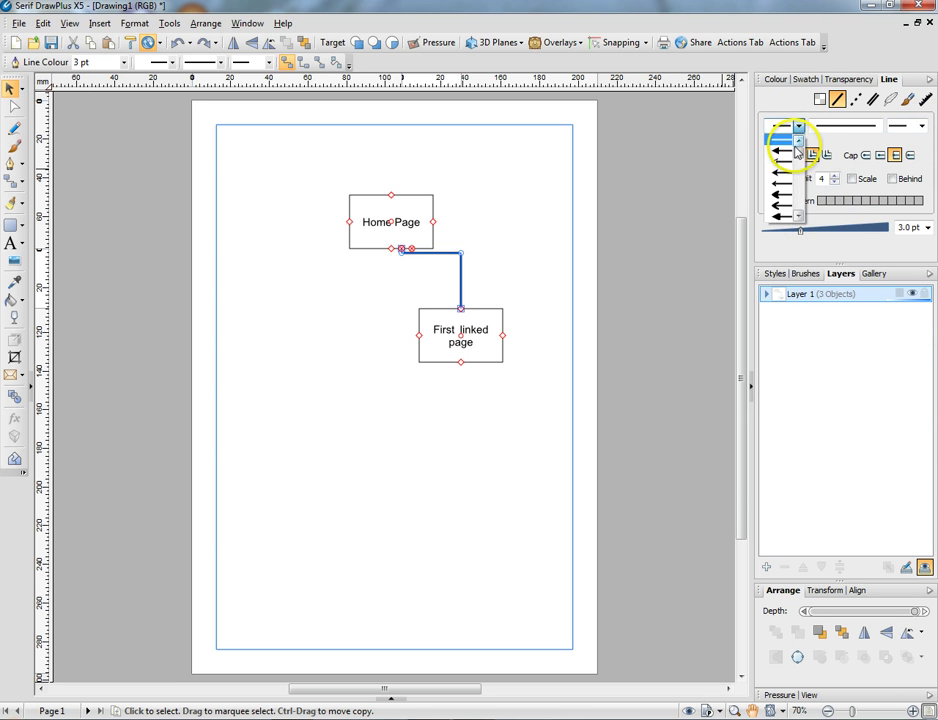
left_click(782, 151)
left_click(914, 132)
left_click(922, 128)
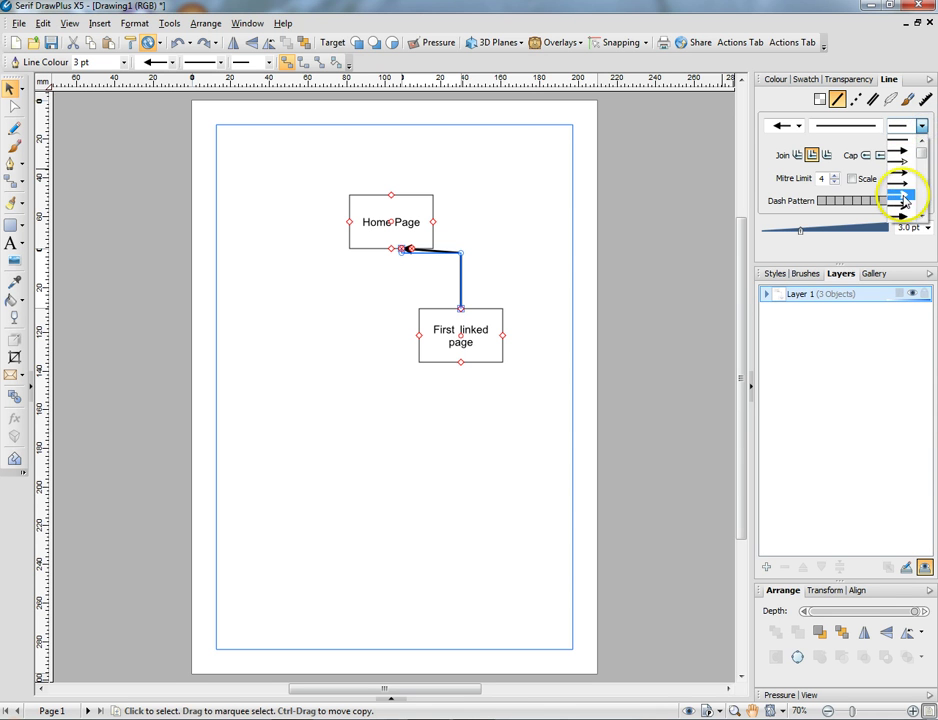
left_click(908, 152)
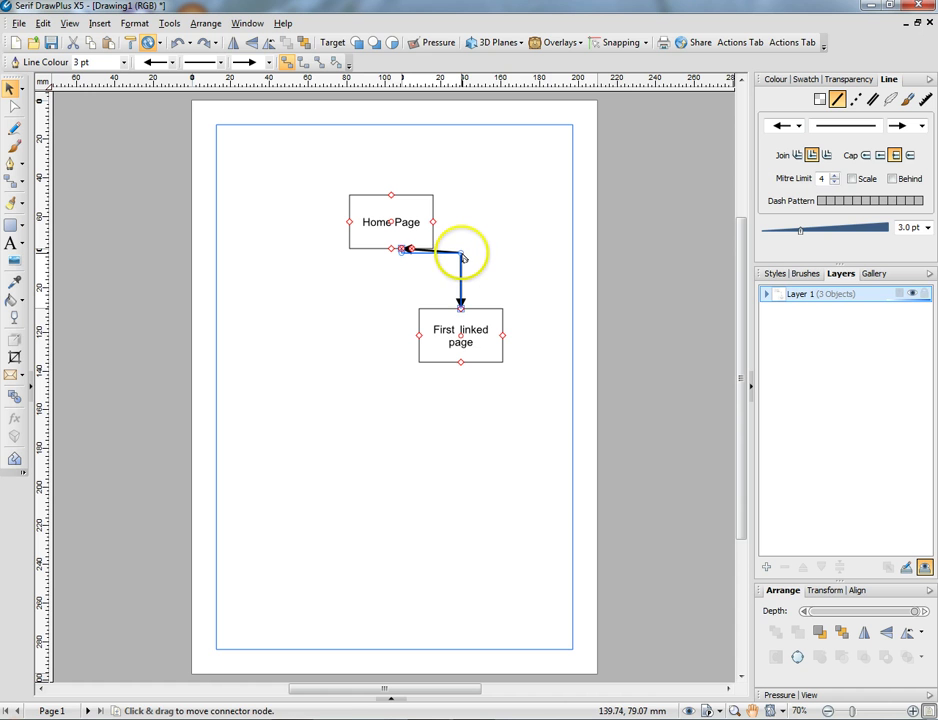
- Reattach the connector's top end to Home Page's bottom connection point
left_click_drag(462, 257, 435, 278)
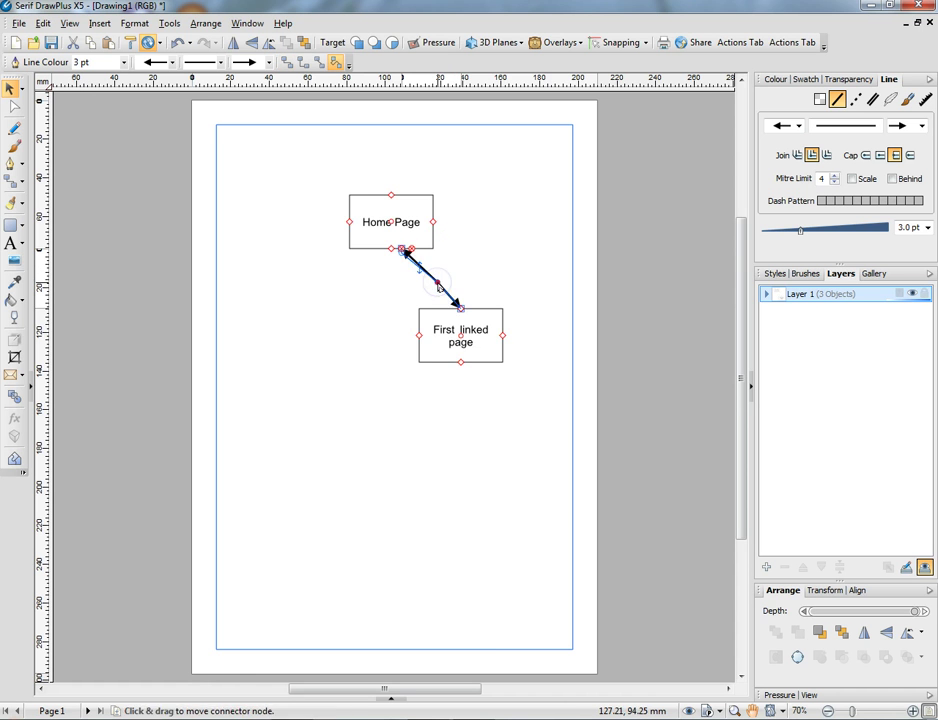
left_click(503, 264)
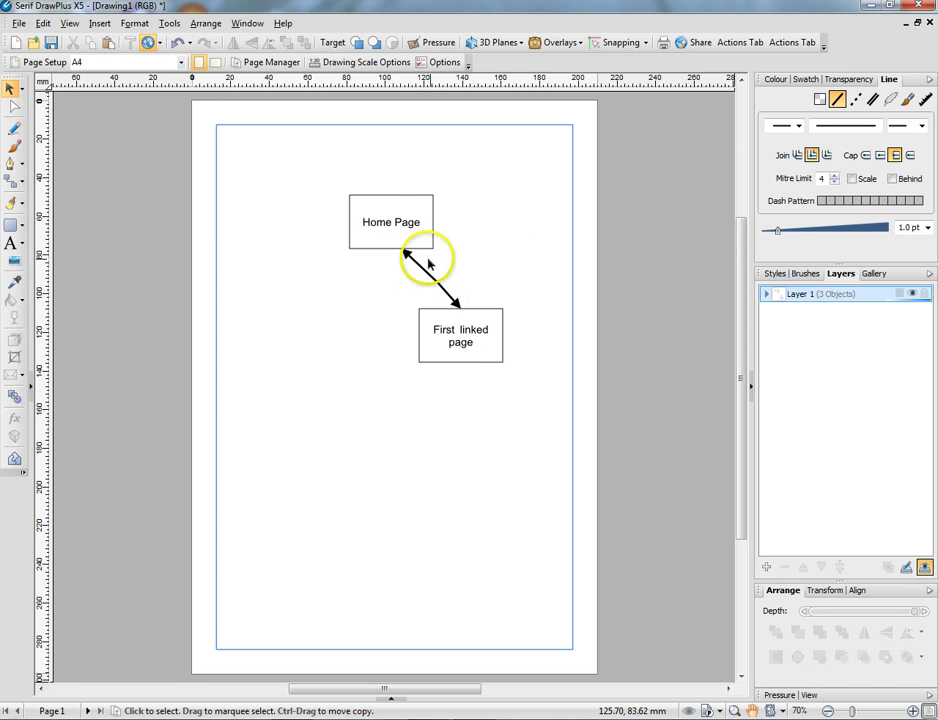
left_click(407, 255)
left_click_drag(407, 255, 405, 246)
left_click(473, 262)
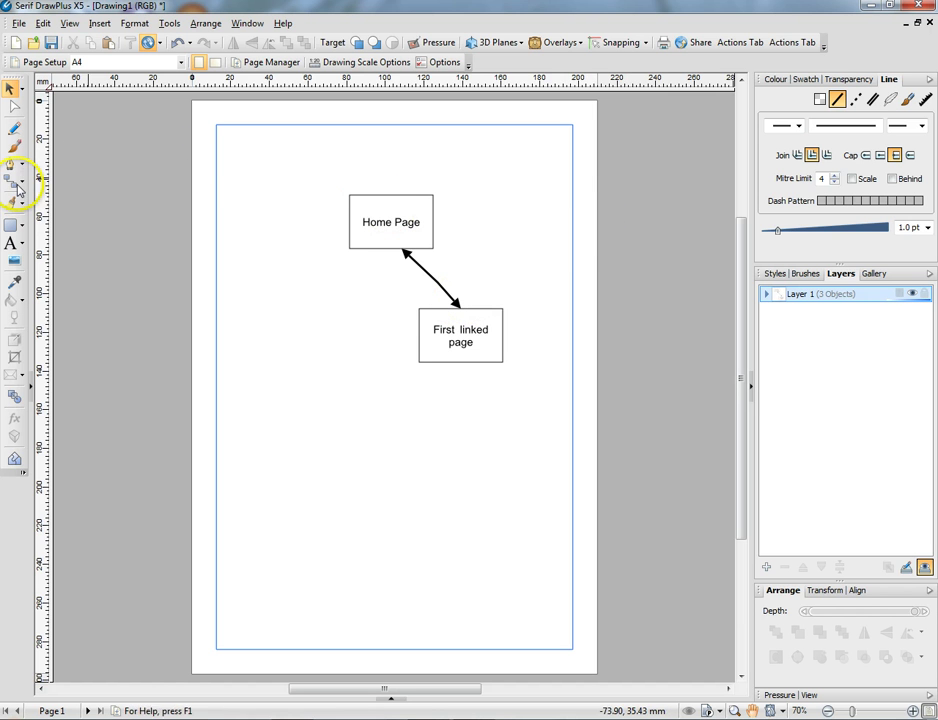
- Draw an elbow connector from Home Page's right side to First linked page's top, with no start arrowhead
left_click(14, 182)
left_click_drag(433, 225, 462, 238)
left_click_drag(469, 300, 467, 306)
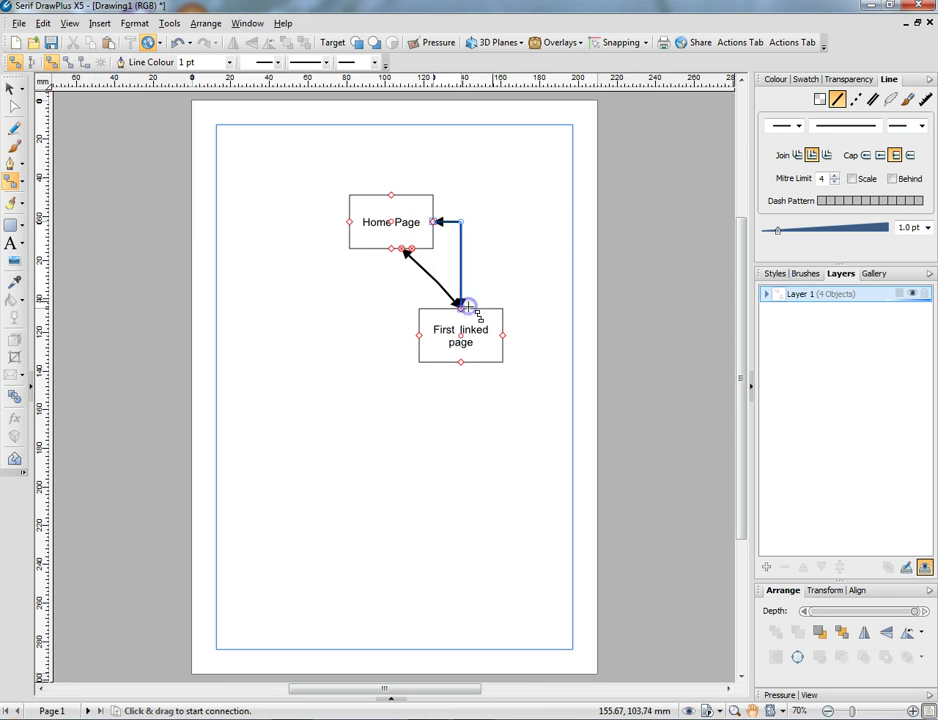
left_click(798, 127)
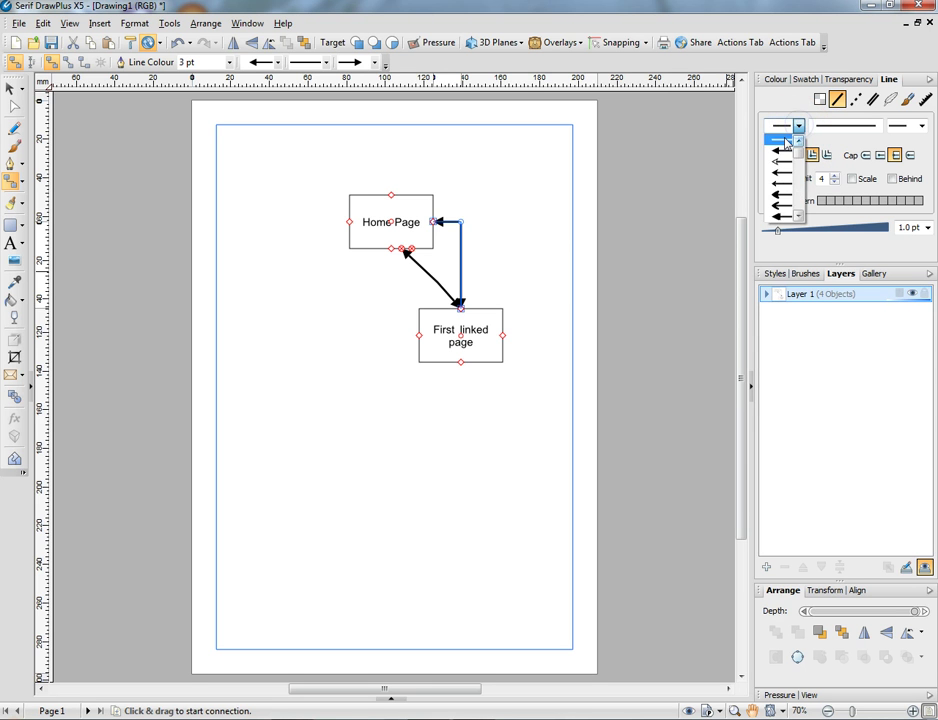
left_click(784, 140)
left_click(528, 266)
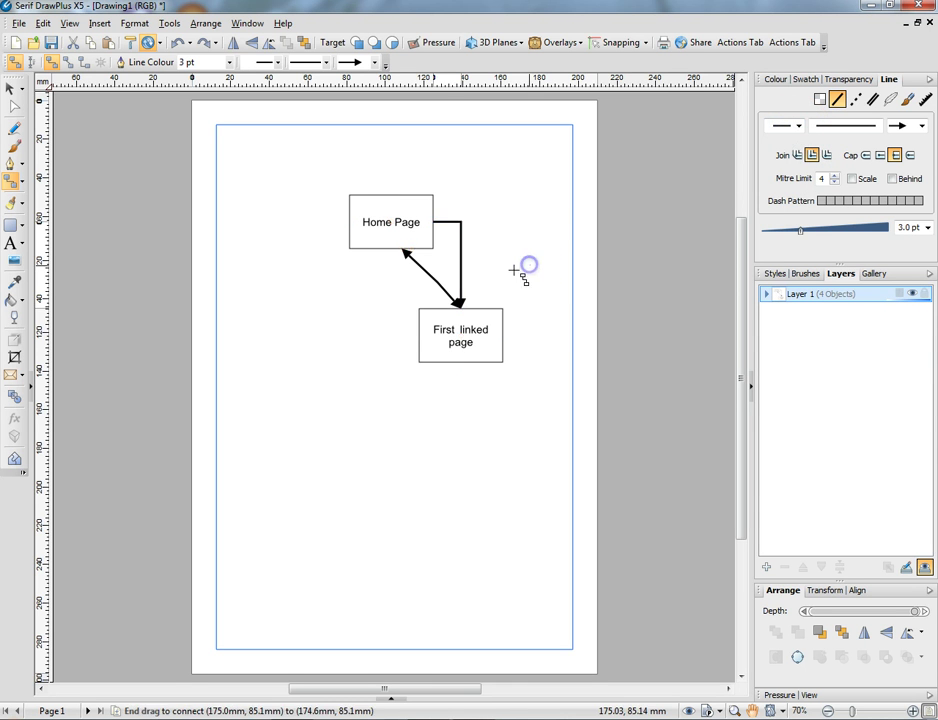
- Leave the diagonal connector arrowed only at Home Page and bend it down-left
left_click(411, 261)
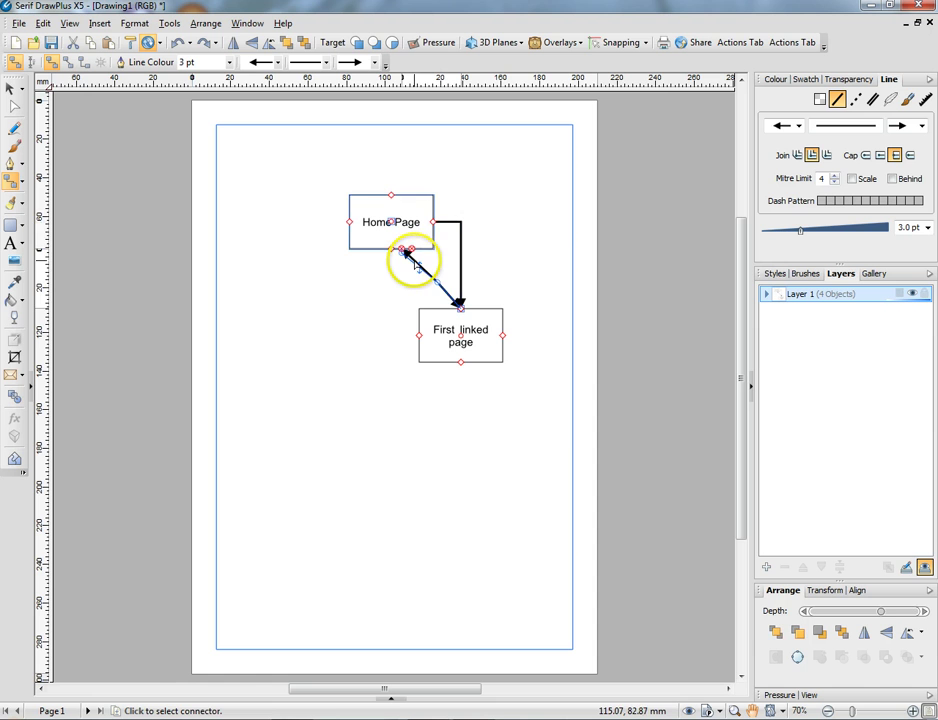
left_click(798, 127)
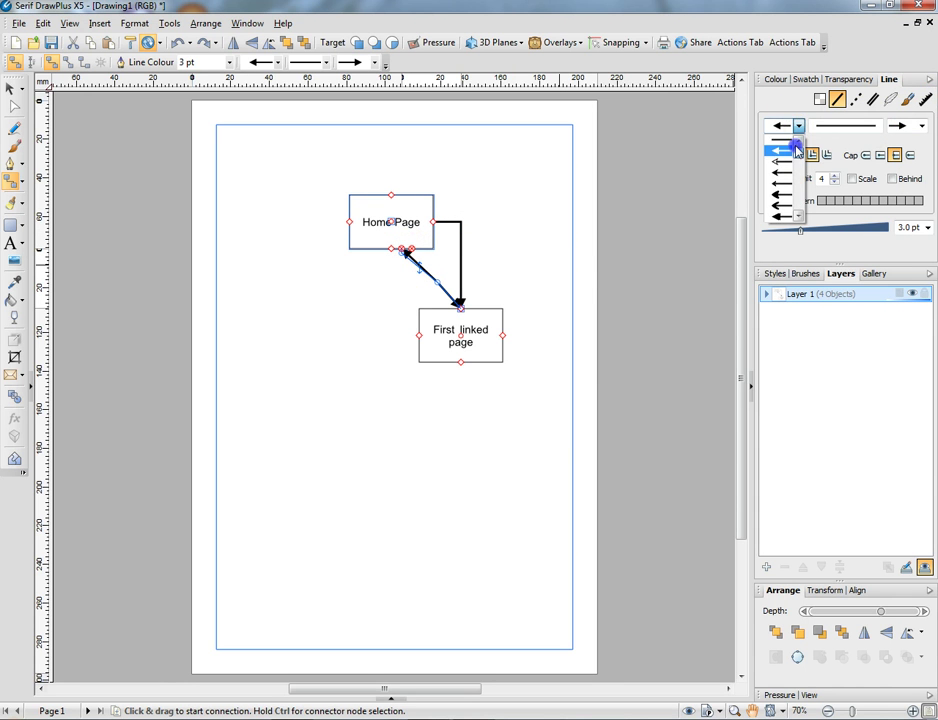
left_click(784, 143)
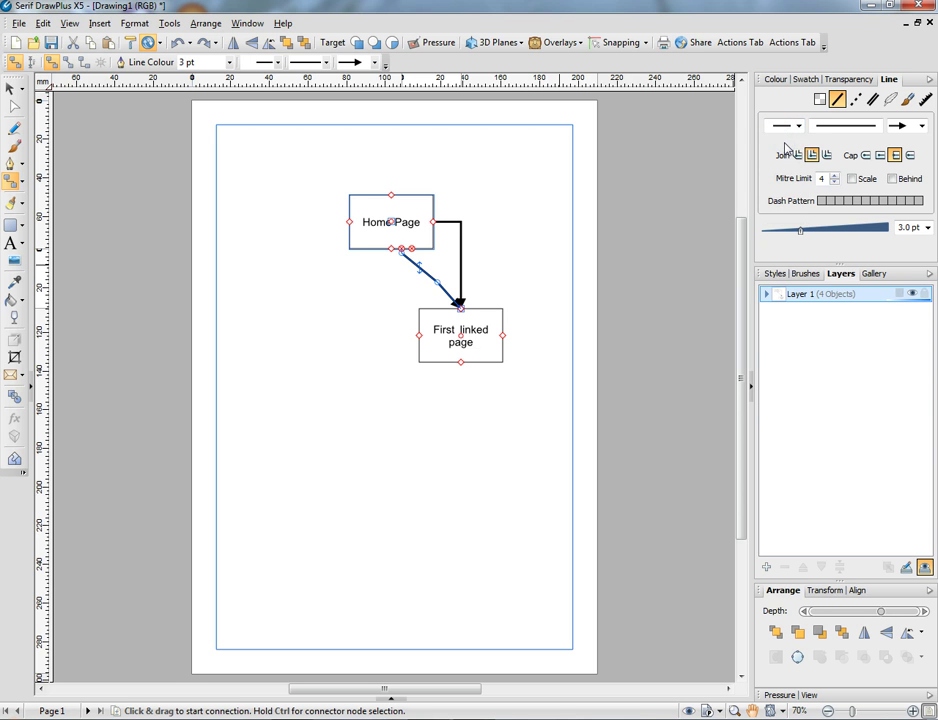
left_click(798, 127)
left_click(782, 153)
left_click(922, 126)
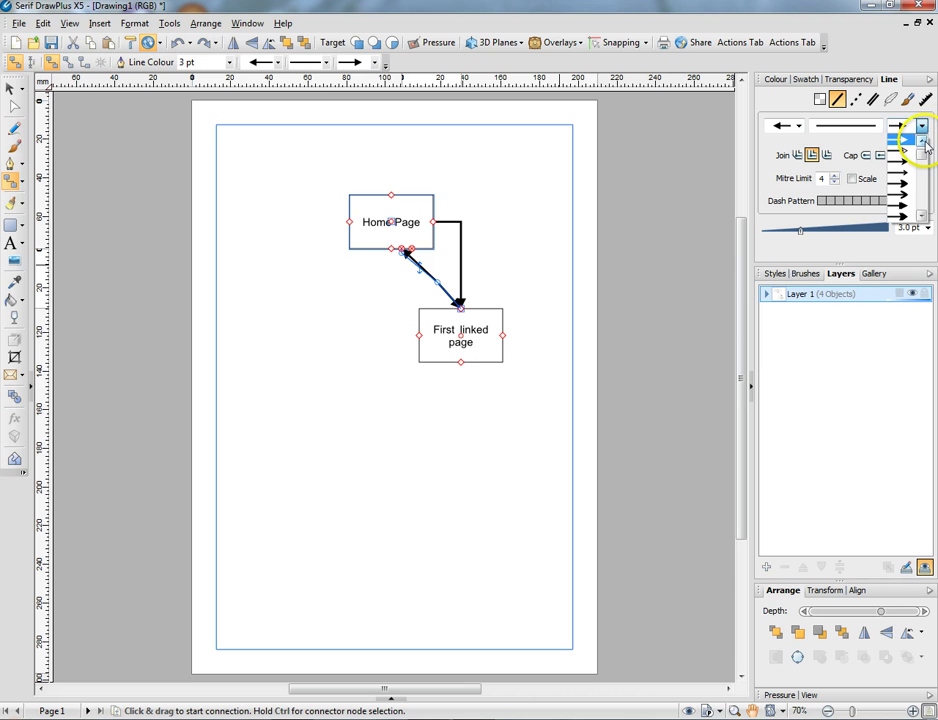
left_click(900, 141)
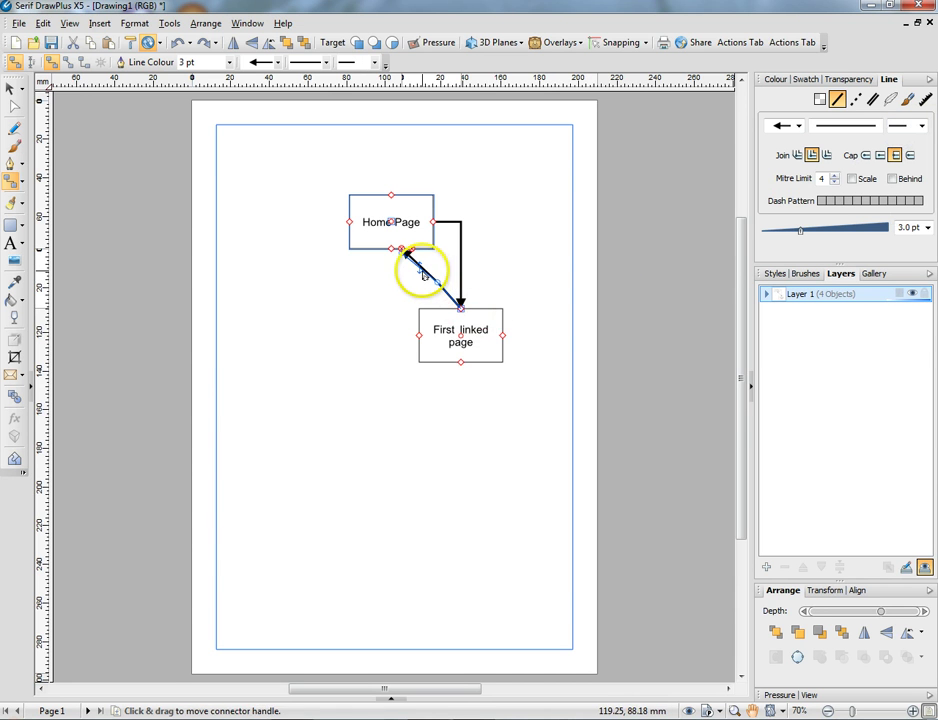
mouse_move(440, 286)
left_mouse_down()
mouse_move(401, 302)
mouse_move(403, 284)
mouse_move(429, 287)
left_mouse_up()
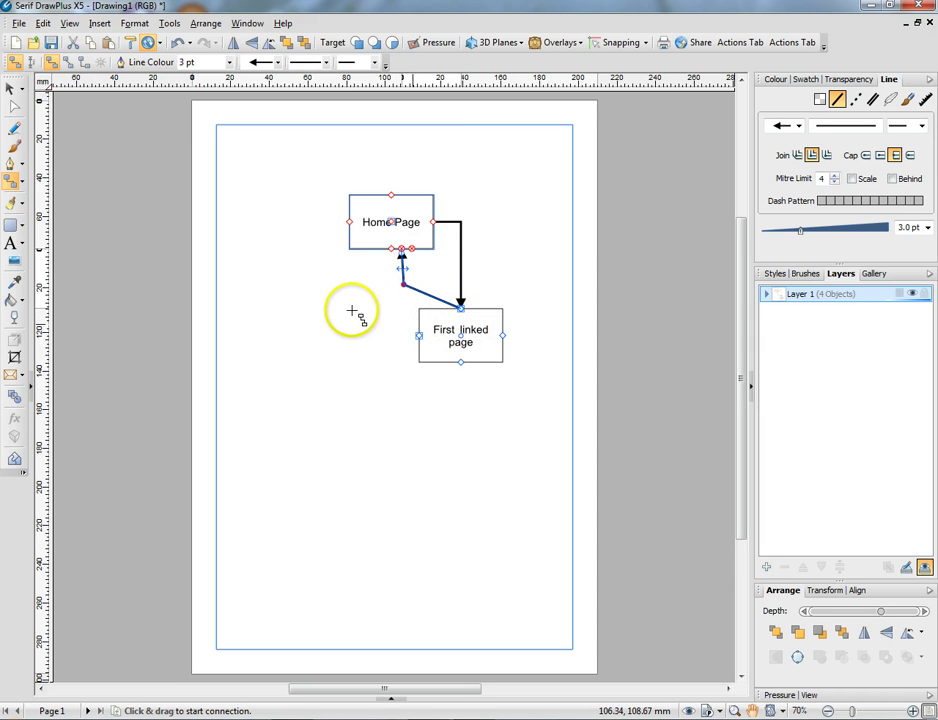
- Copy the Home Page box to below-left of the original, beside First linked page
left_click(366, 307)
left_click(7, 91)
left_click_drag(380, 258, 316, 352)
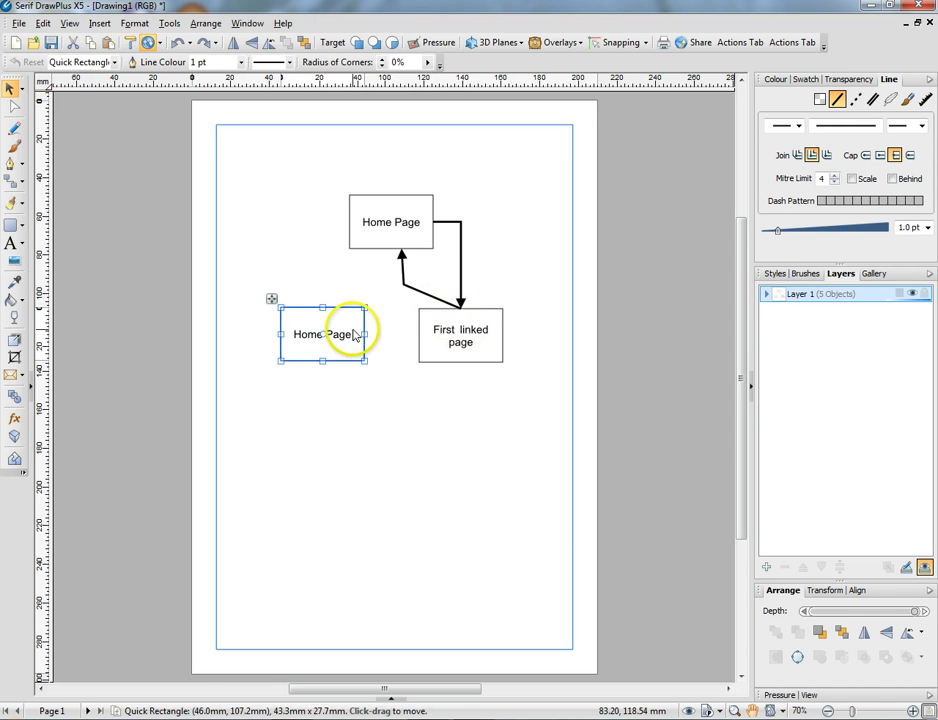
left_click(462, 260)
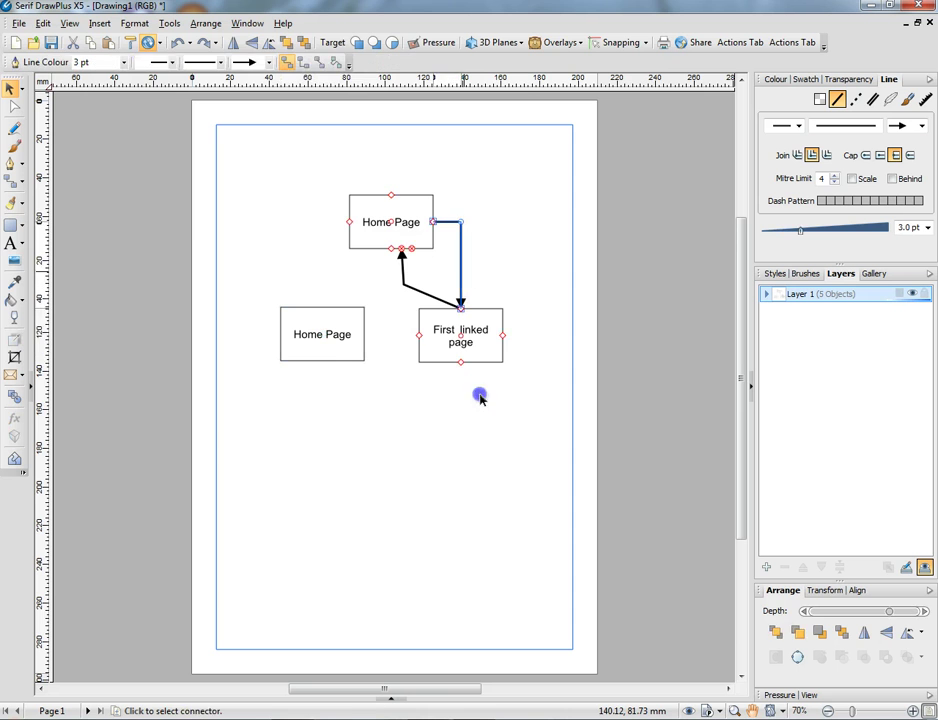
left_click(458, 427)
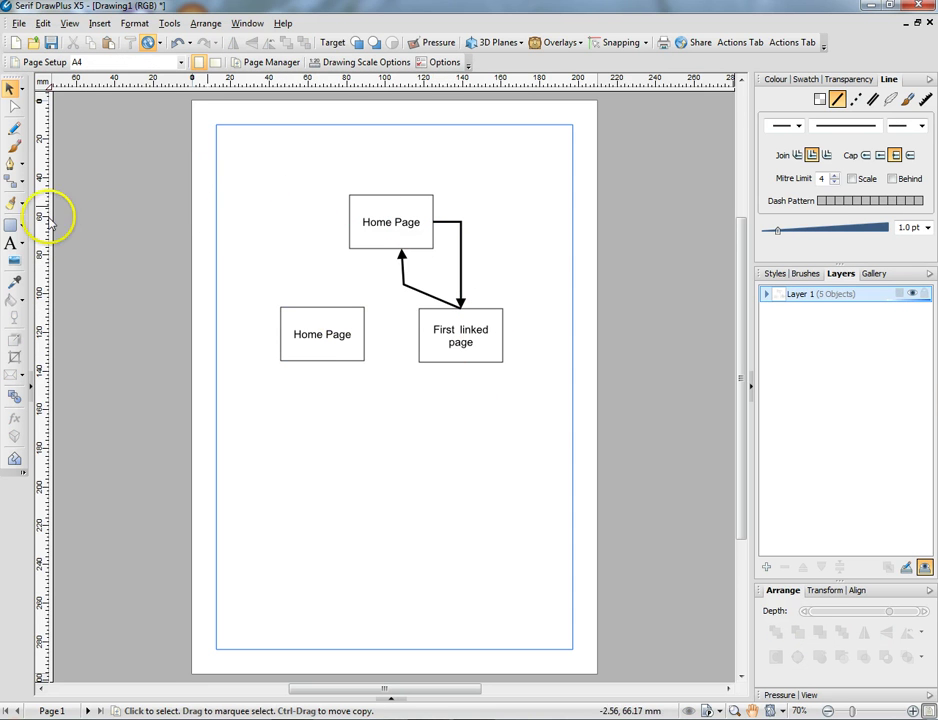
- Add Arial artistic text 'Website structure chart' near the top of the page
left_click(21, 247)
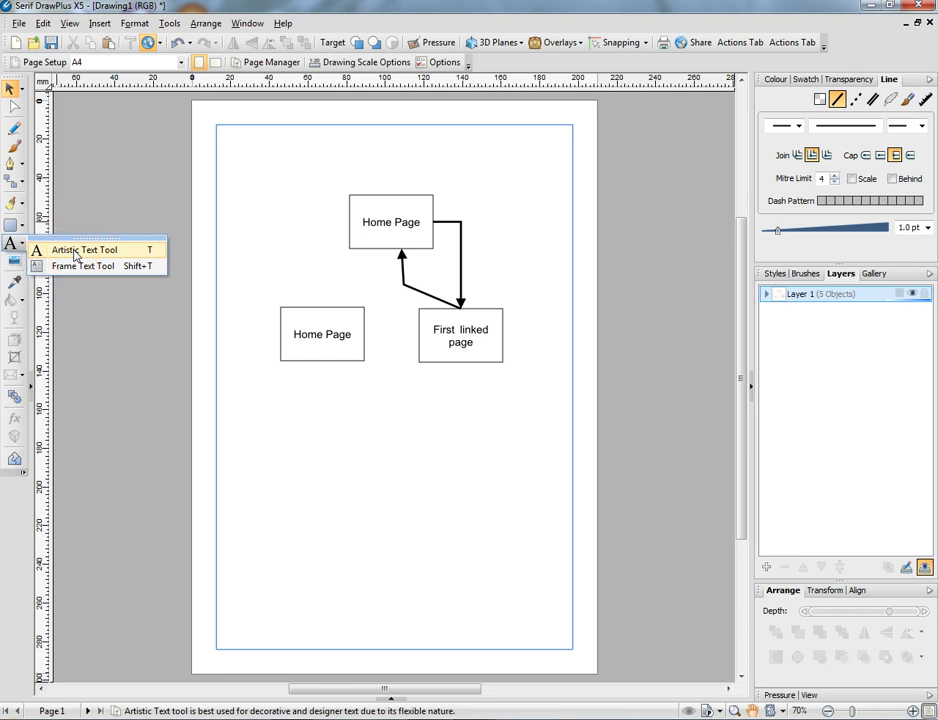
left_click(73, 252)
left_click_drag(320, 138, 461, 158)
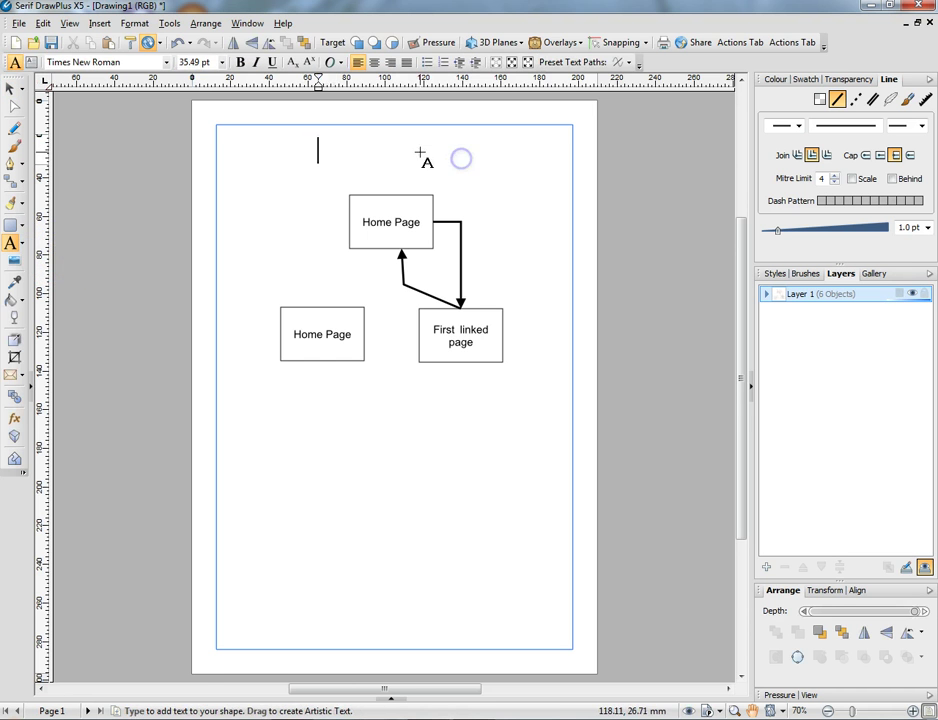
left_click(166, 62)
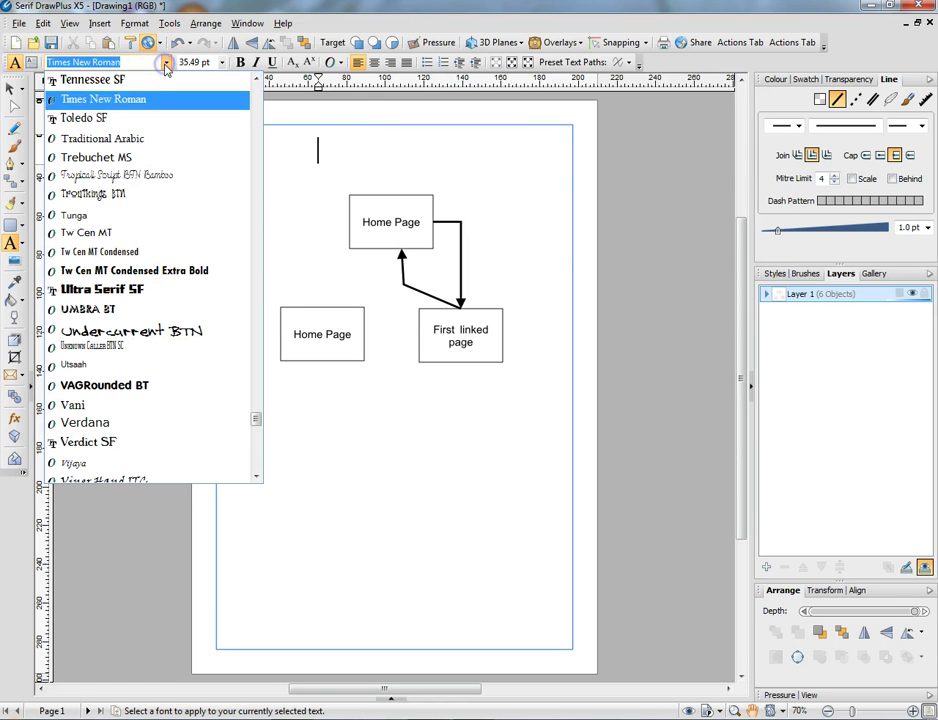
left_click(257, 400)
left_click_drag(257, 400, 254, 88)
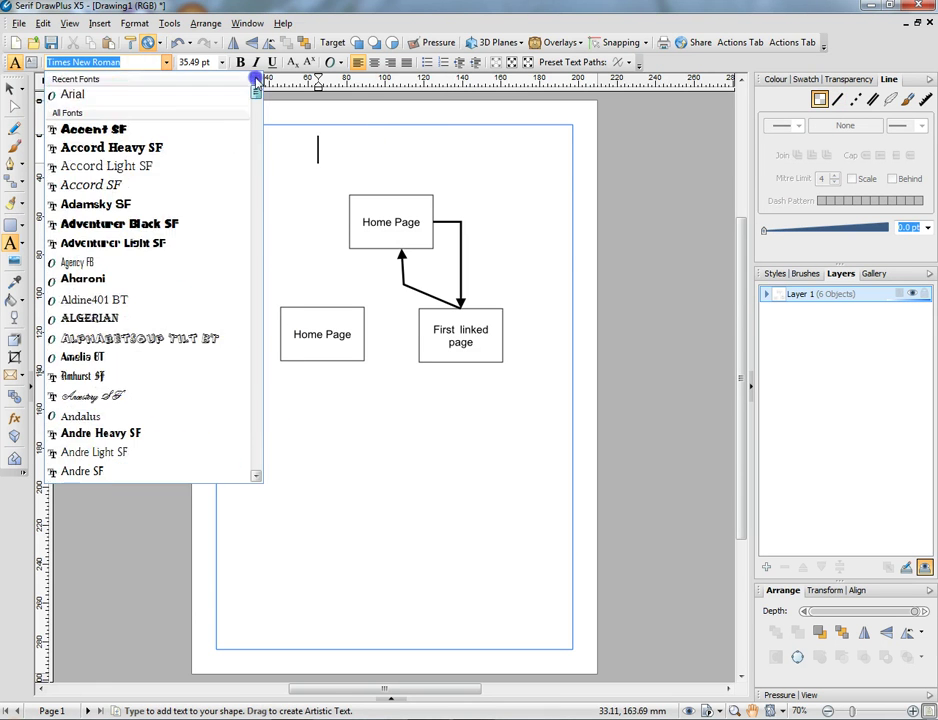
left_click(160, 100)
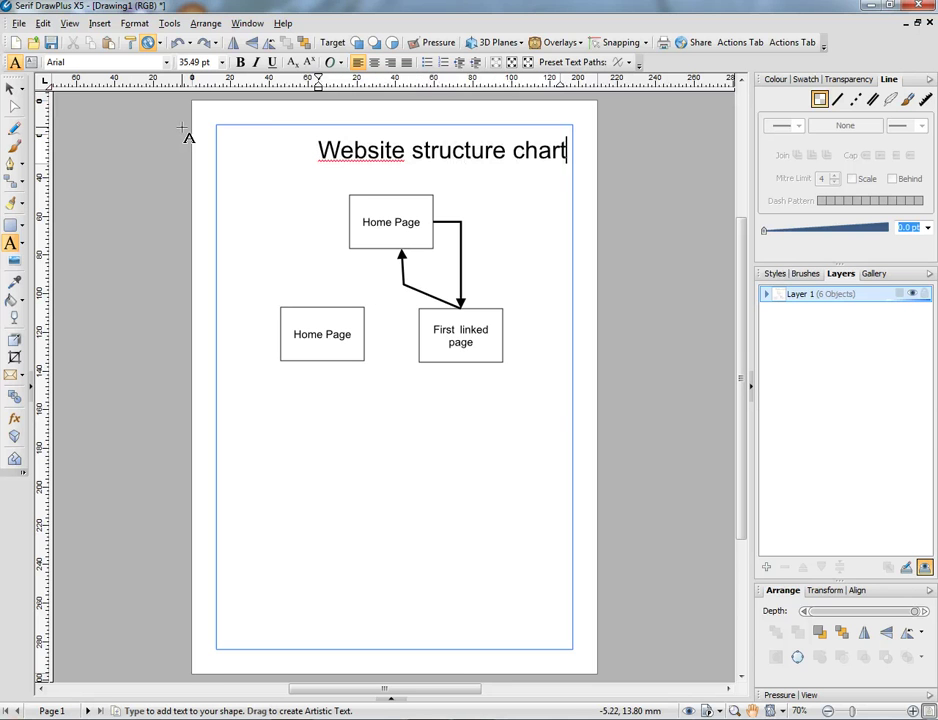
- Move the title up-left and resize it to about 30 pt, centred above the boxes
left_click(310, 149)
left_click_drag(308, 127, 276, 118)
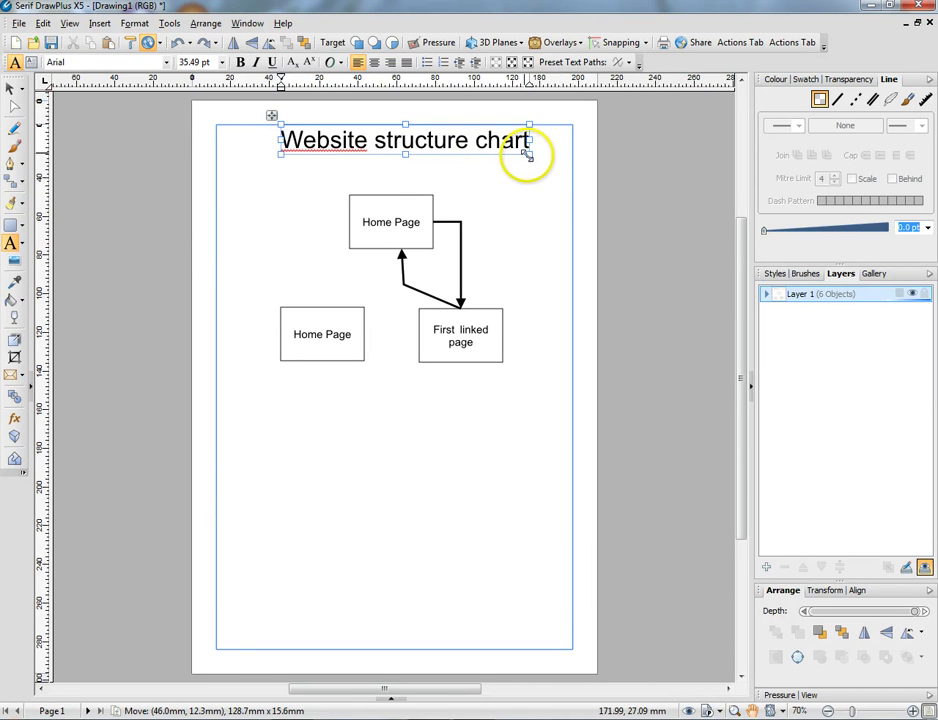
left_click_drag(528, 153, 461, 154)
- Draw a frame text box below the boxes and type the note 'The website etc.'
left_click(493, 217)
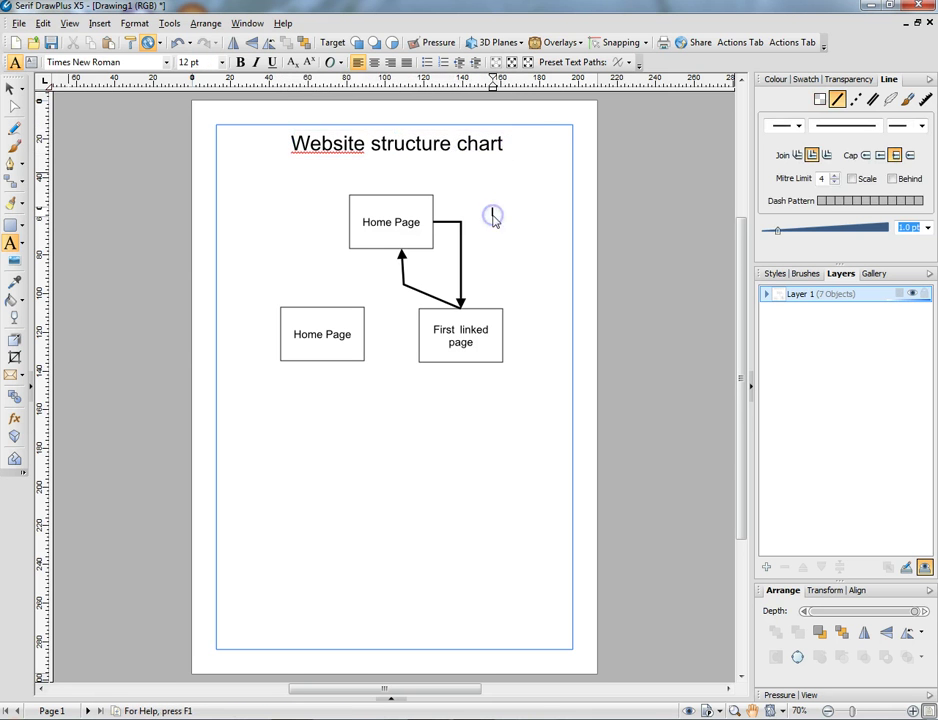
left_click(24, 245)
left_click(51, 266)
left_click_drag(264, 426, 520, 508)
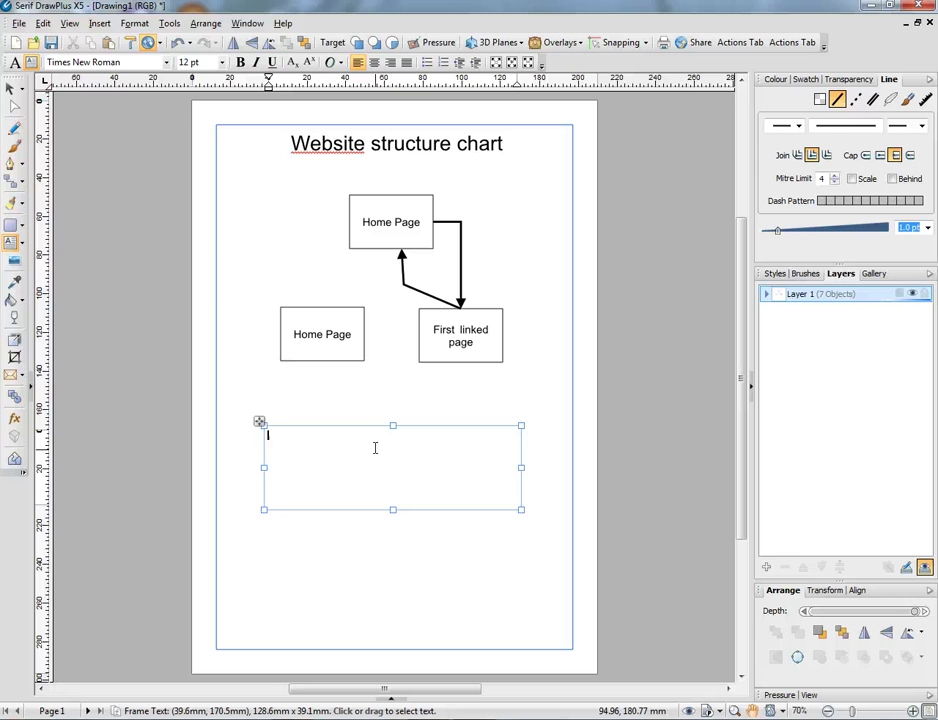
type("The website etc.")
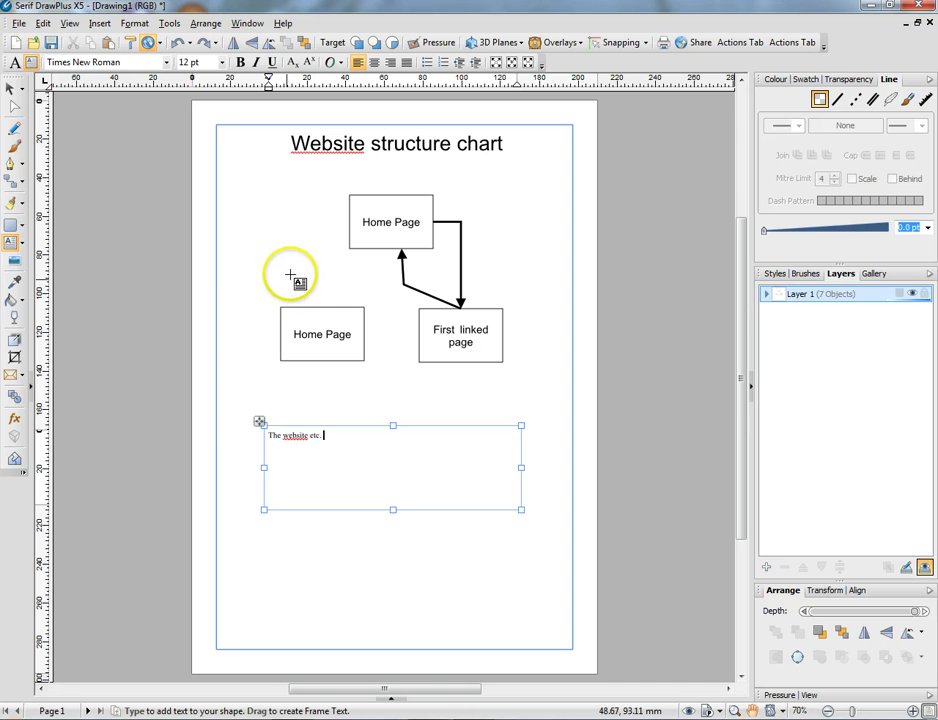
left_click(15, 24)
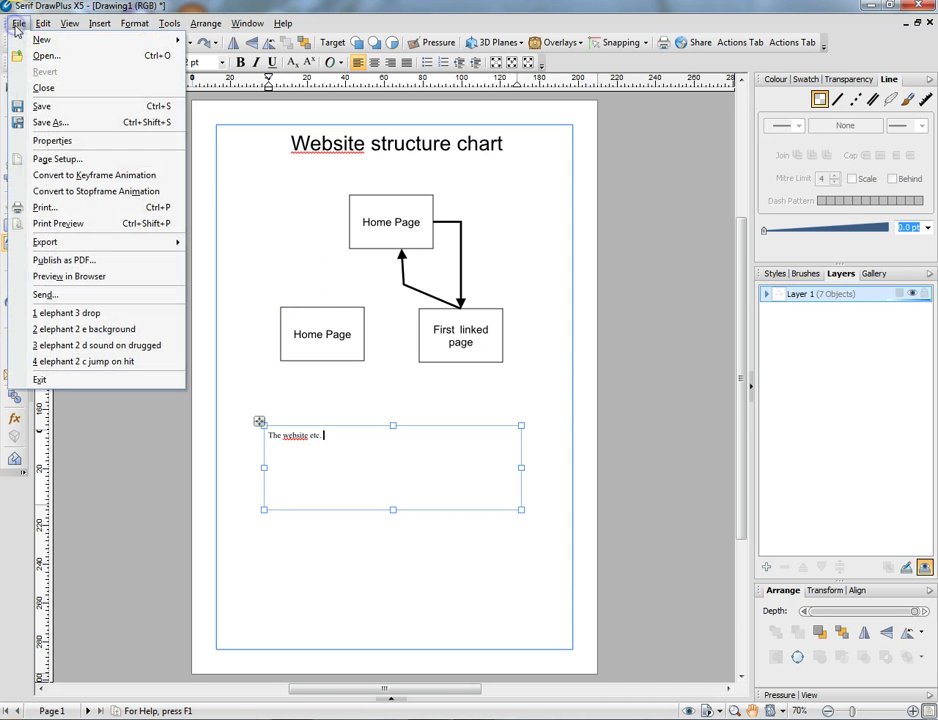
mouse_move(134, 247)
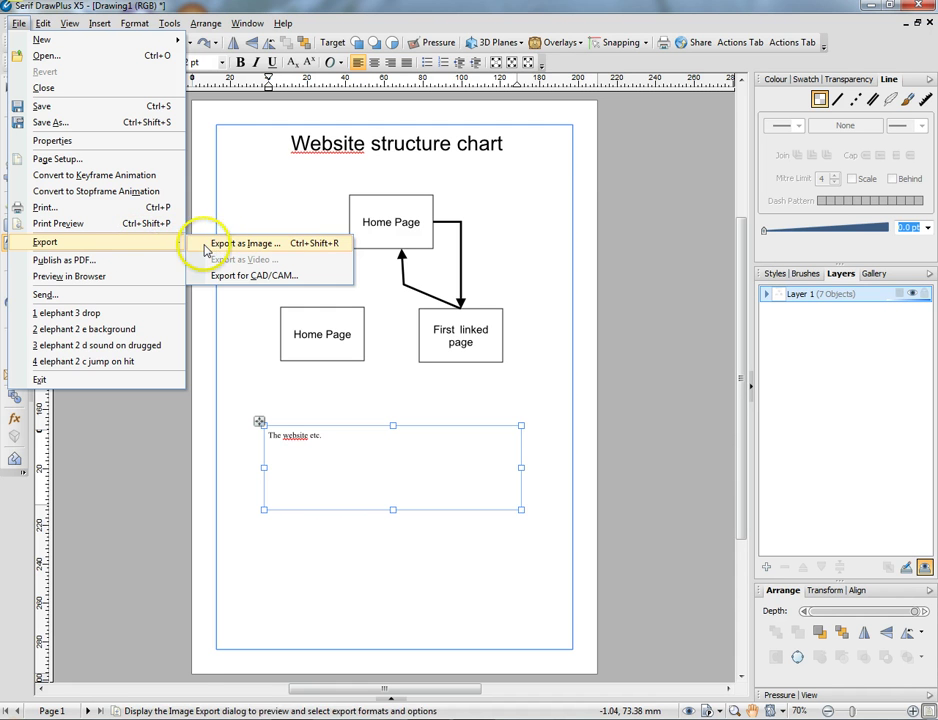
left_click(72, 262)
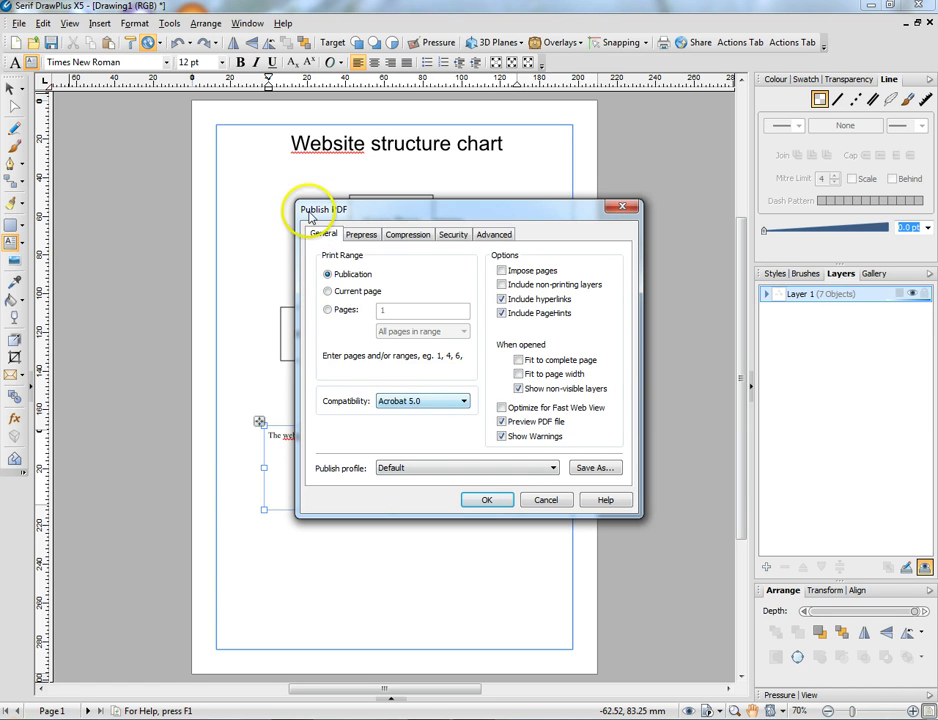
left_click(486, 499)
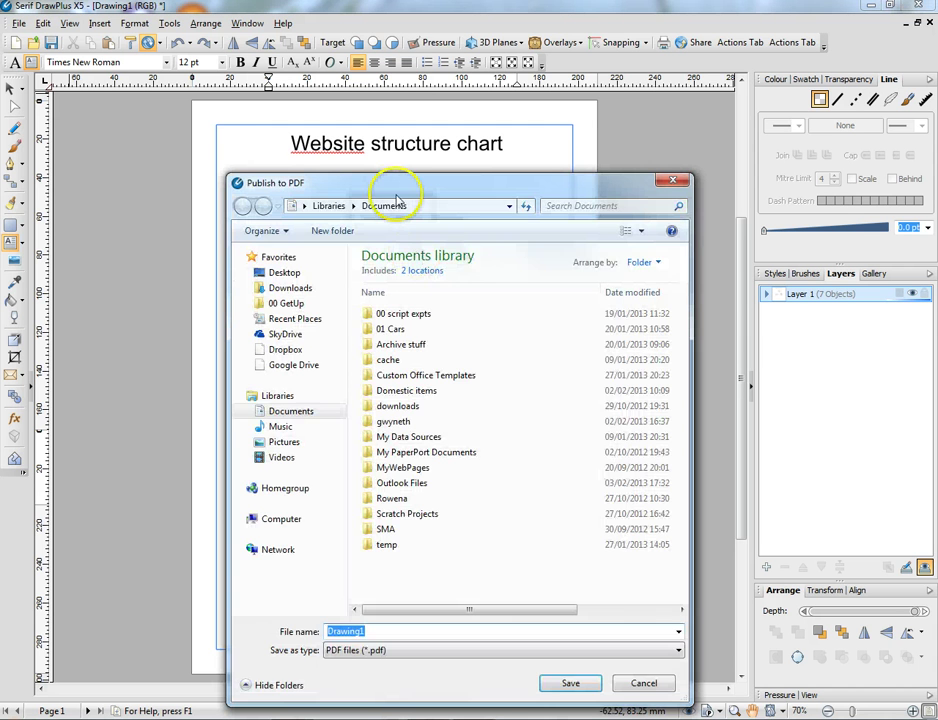
left_click_drag(396, 196, 369, 142)
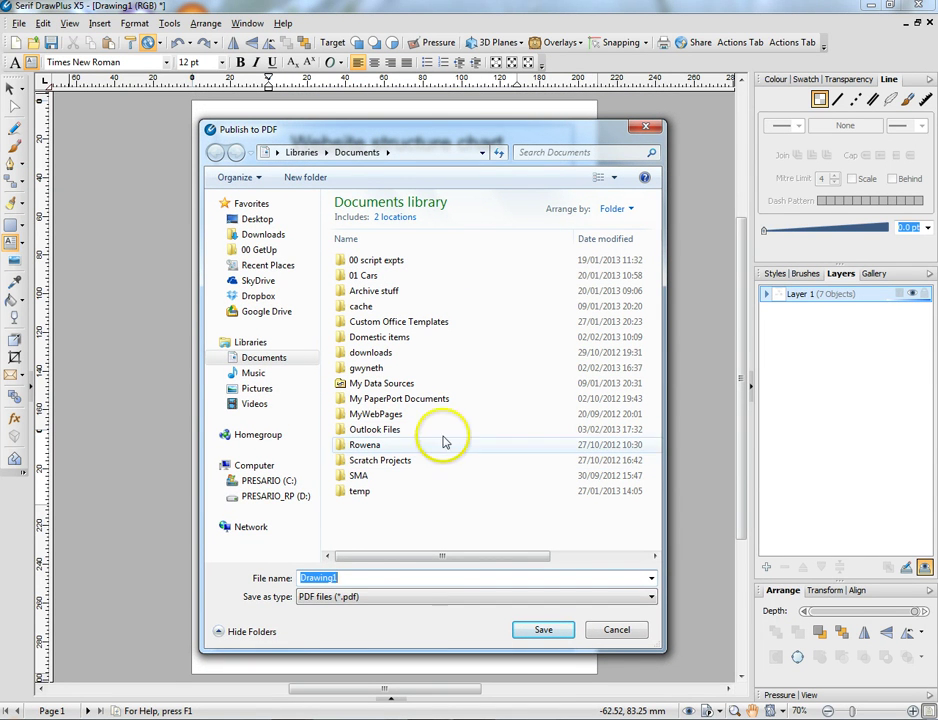
left_click(612, 632)
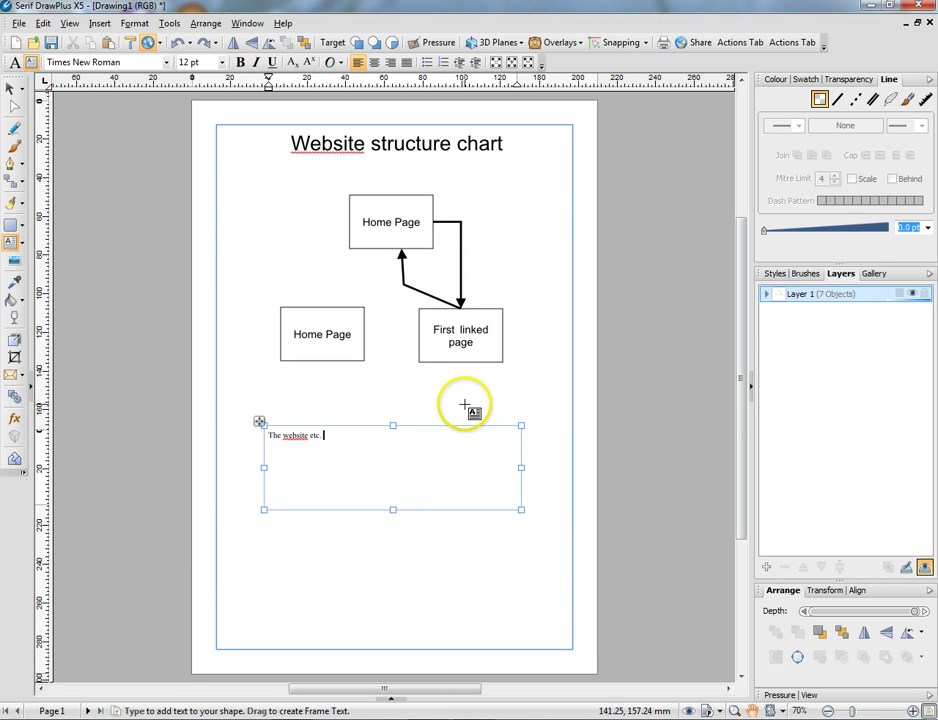